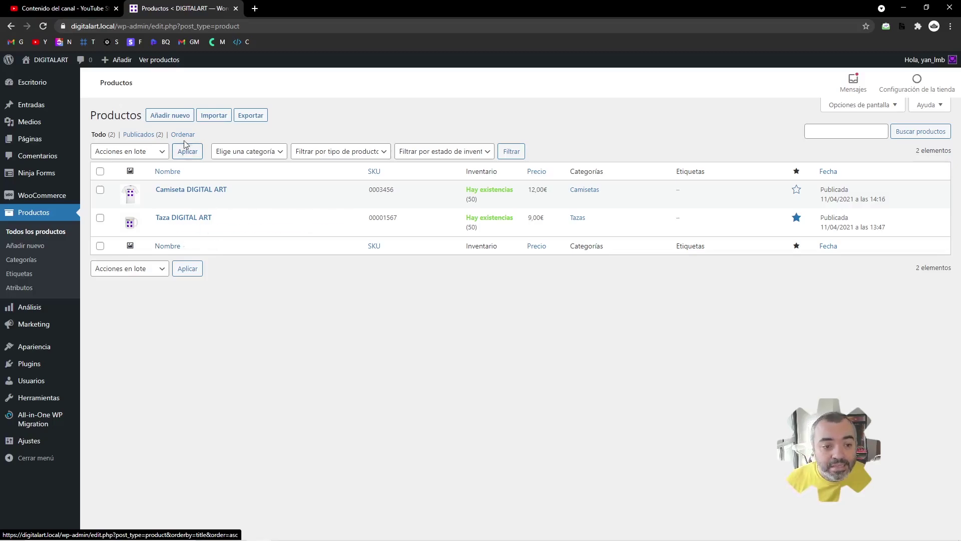
- Start a blank new product from the Productos list with 'Añadir nuevo'
{"action": "left_click", "coordinate": [183, 116]}
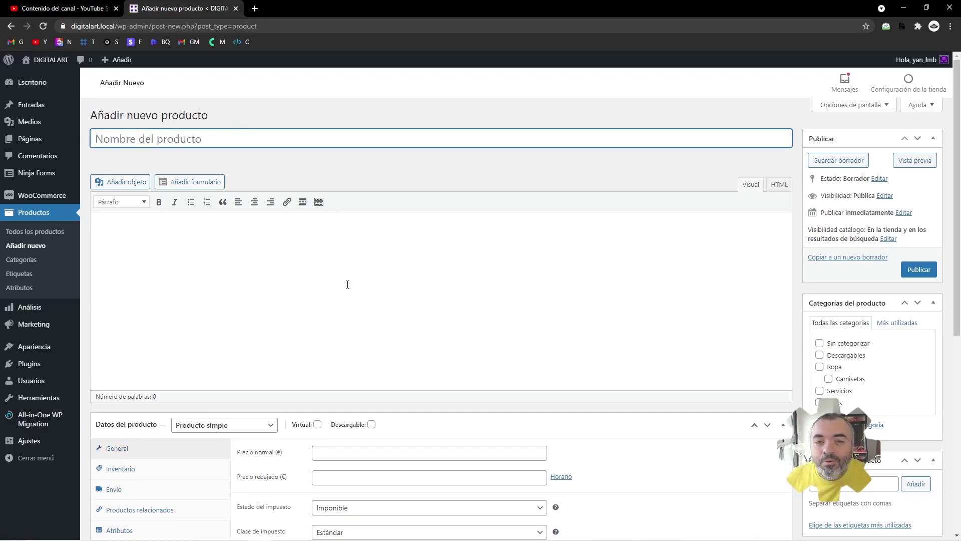
{"action": "scroll", "coordinate": [365, 329], "scroll_direction": "down", "scroll_amount": 2}
{"action": "left_click", "coordinate": [209, 326]}
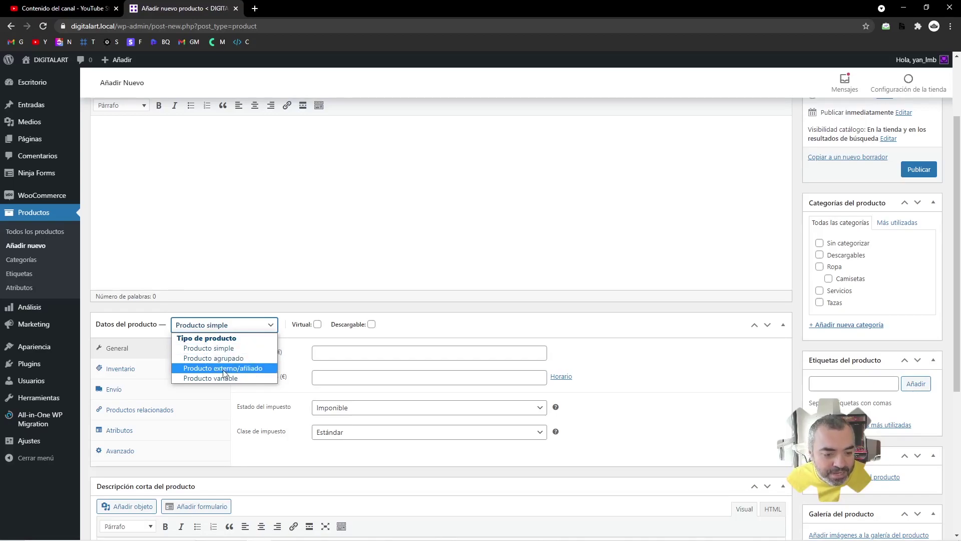
{"action": "left_click", "coordinate": [459, 313]}
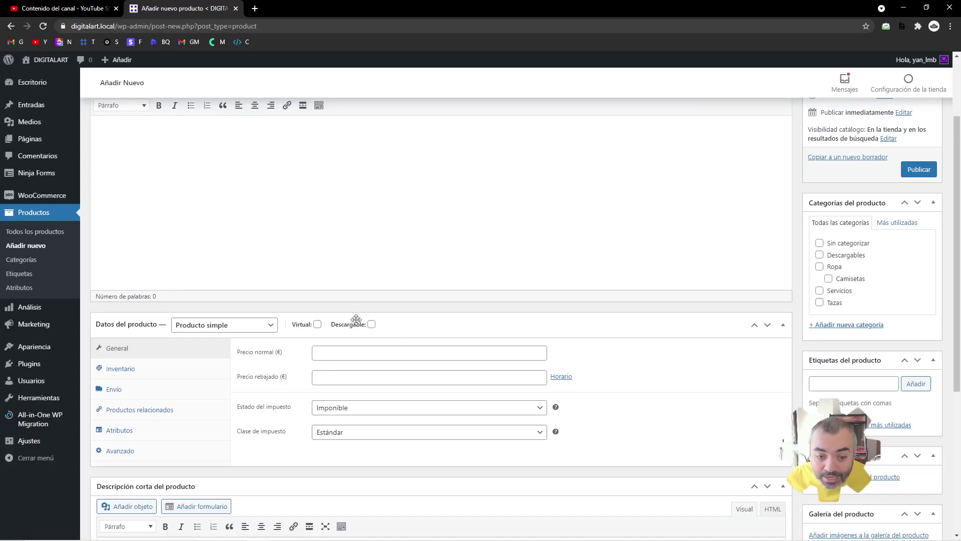
{"action": "mouse_move", "coordinate": [343, 327]}
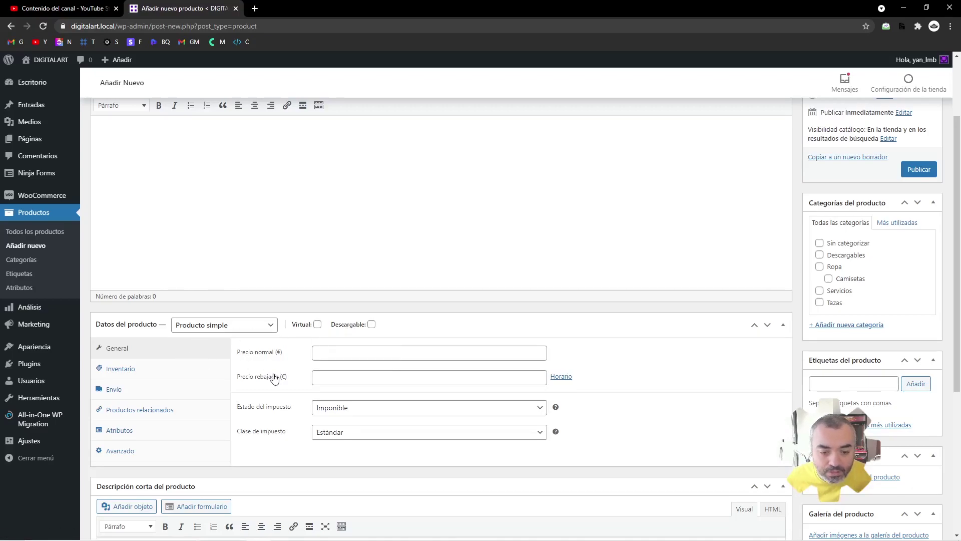
{"action": "scroll", "coordinate": [278, 374], "scroll_direction": "up", "scroll_amount": 3}
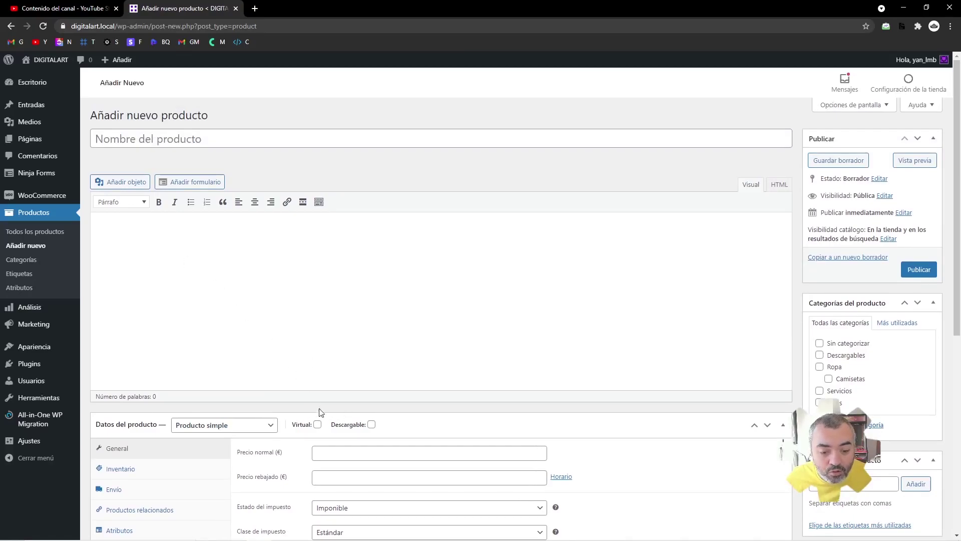
- Name the new product 'Consultoría Web'
{"action": "left_click", "coordinate": [209, 142]}
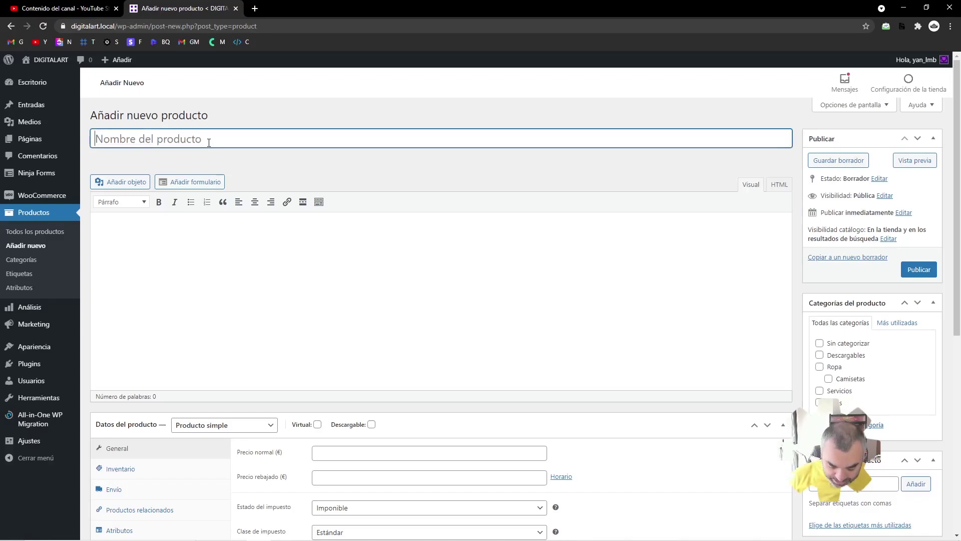
{"action": "type", "text": "Consultror"}
{"action": "key", "text": "BackSpace"}
{"action": "key", "text": "BackSpace"}
{"action": "key", "text": "BackSpace"}
{"action": "type", "text": "oría Web"}
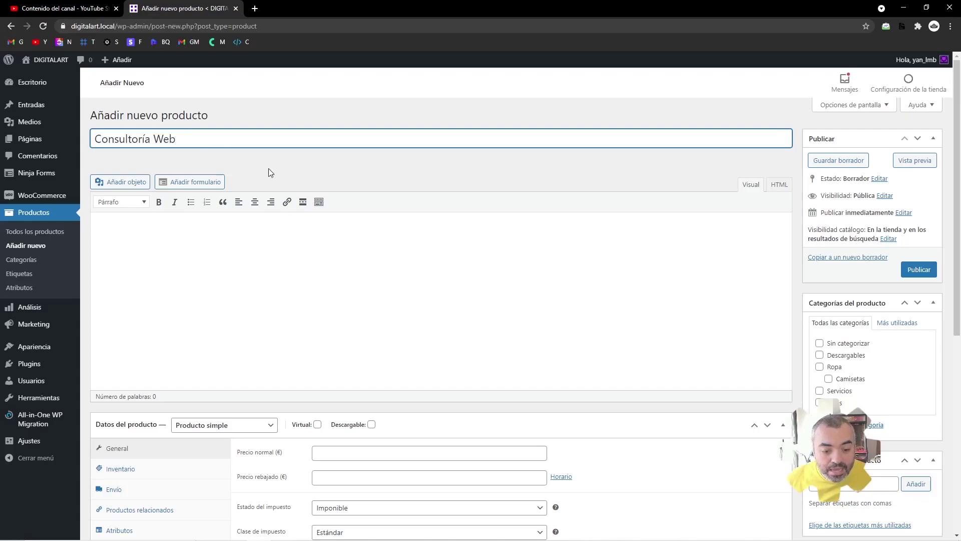
- Mark the product as virtual so shipping options disappear
{"action": "left_click", "coordinate": [318, 425]}
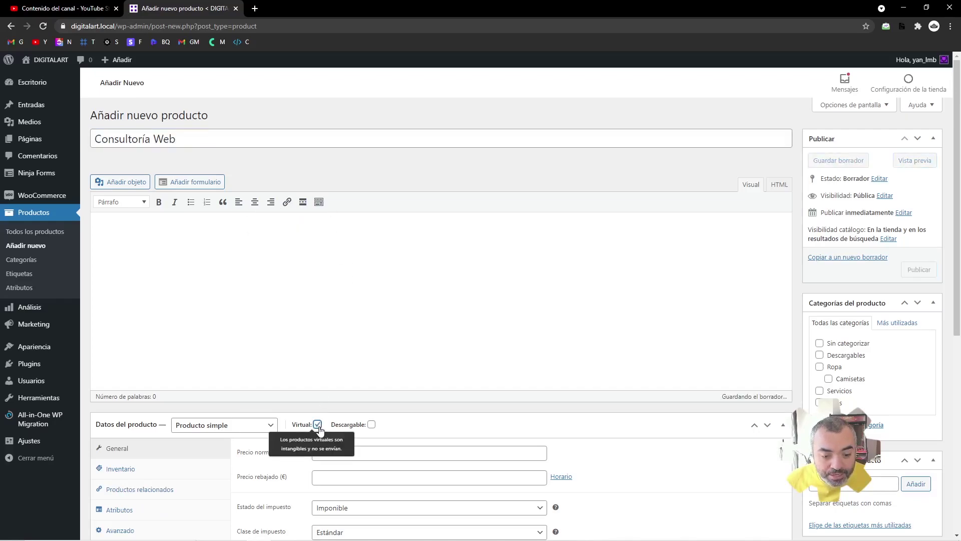
{"action": "scroll", "coordinate": [318, 430], "scroll_direction": "down", "scroll_amount": 2}
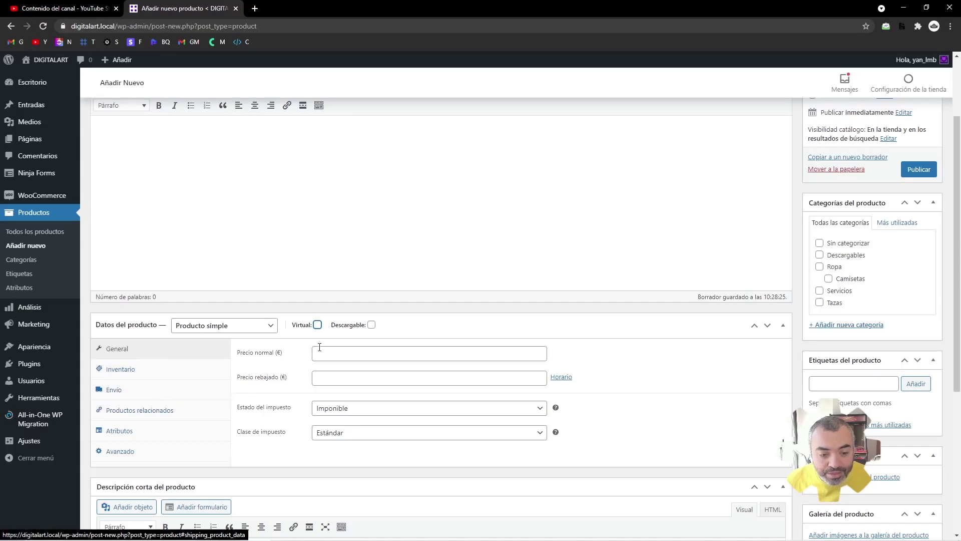
{"action": "left_click", "coordinate": [320, 326]}
{"action": "left_click", "coordinate": [321, 326]}
{"action": "left_click", "coordinate": [318, 325]}
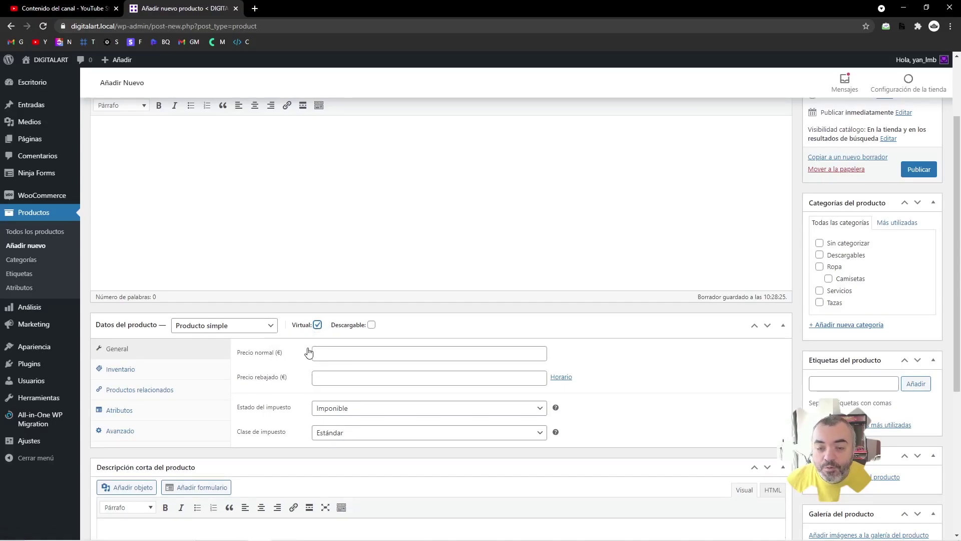
- Set the regular price to 60 € and tick the Servicios category
{"action": "left_click", "coordinate": [345, 351]}
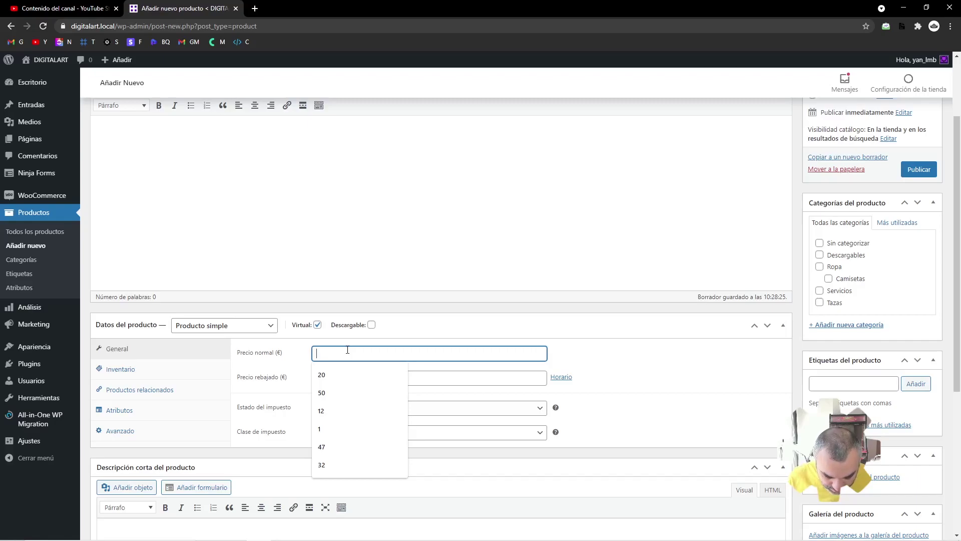
{"action": "type", "text": "60"}
{"action": "left_click", "coordinate": [300, 368]}
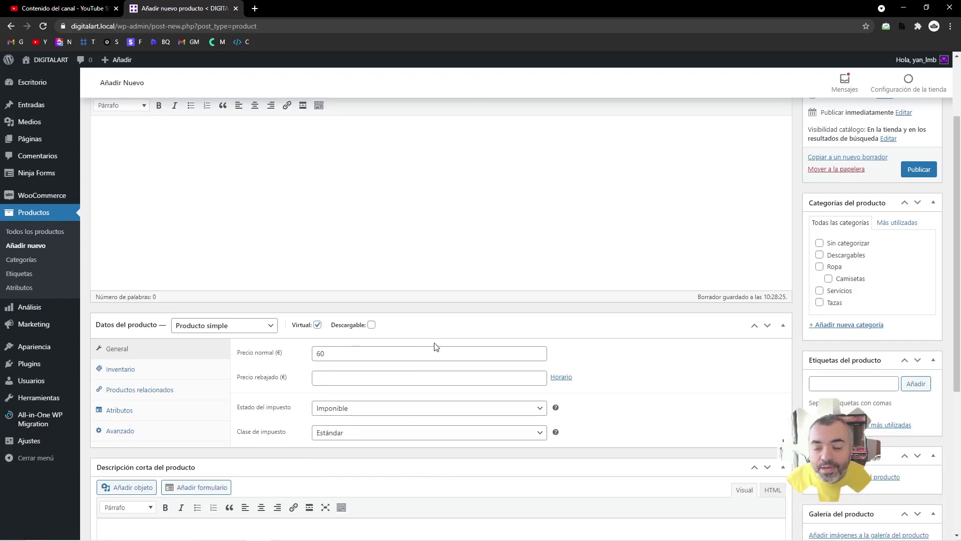
{"action": "left_click", "coordinate": [820, 292]}
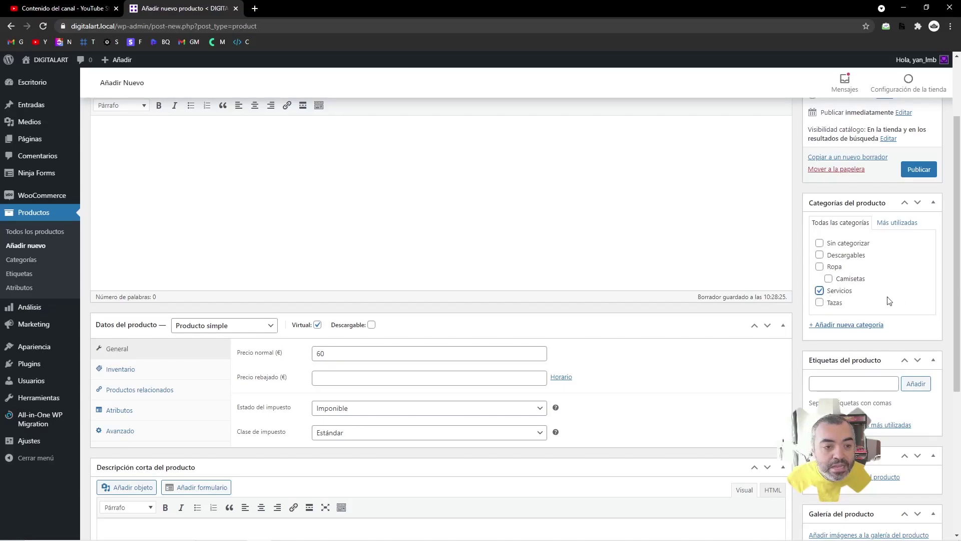
{"action": "scroll", "coordinate": [325, 214], "scroll_direction": "up", "scroll_amount": 2}
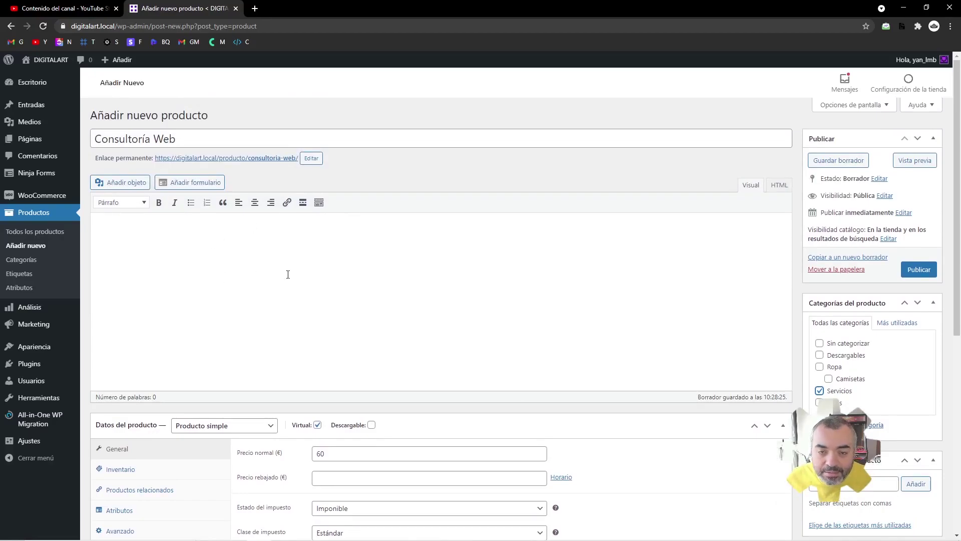
{"action": "scroll", "coordinate": [288, 274], "scroll_direction": "down", "scroll_amount": 5}
- Paste Lorem ipsum into the description and short description, trimming the short one after 'lobortis.'
{"action": "scroll", "coordinate": [291, 344], "scroll_direction": "up", "scroll_amount": 5}
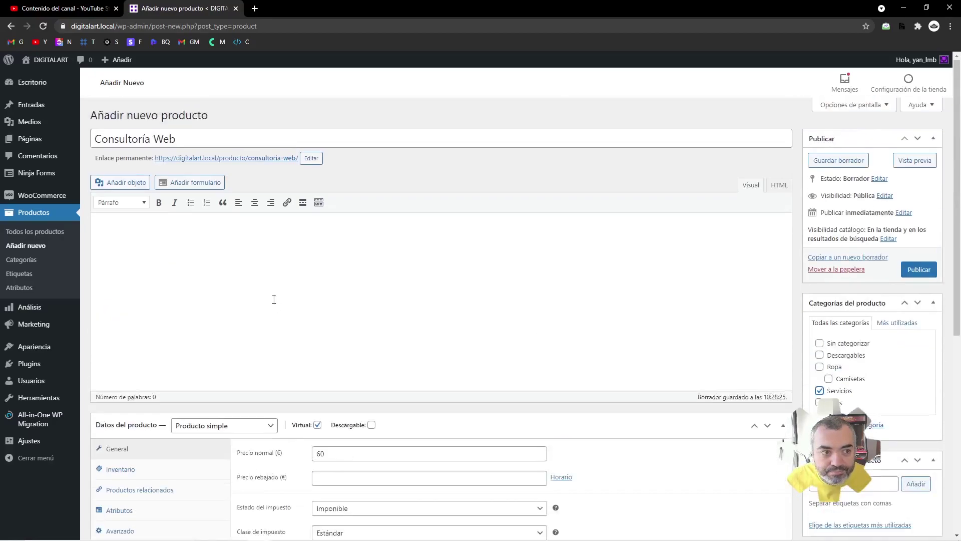
{"action": "type", "text": "Lorem ipsum dolor sit amet, consectetur adipiscing elit. Proin nec lacinia erat, nec dignissim risus. Fusce bibendum magna vitae gravida suscipit. Nunc mollis finibus dolor et auctor. Maecenas vulputate, dolor in euismod pulvinar, leo lacus sodales ex, gravida mattis ipsum erat elementum enim. Donec dapibus nibh libero, sit amet tempor lacus ornare id. Morbi hendrerit lorem quis dui rutrum eleifend. Quisque vehicula ultricies tortor vitae lobortis. Ut vitae condimentum erat. Donec ac euismod ante. Fusce porta tellus eu sem iaculis, sit amet lacinia justo condimentum. Suspendisse quis tincidunt metus. In id venenatis ipsum. Vestibulum porttitor consectetur ipsum id porttitor. Praesent ac leo non ex consectetur interdum. Aenean tristique cursus semper.\\n\\nPellentesque vehicula malesuada ligula, vehicula dignissim ligula luctus sit amet. Donec eget dolor nibh. Ut sit amet ultrices augue. Ut eros est, porttitor et justo sed, mattis tincidunt dolor. Vivamus in interdum ligula. Maecenas mollis tempus sapien vel tempus. Curabitur vitae congue arcu. Suspendisse lorem mi, sollicitudin vitae purus nec, consectetur convallis nisl. Phasellus commodo est id cursus pretium. Aliquam molestie eros nec finibus viverra. Mauris ultricies, arcu id feugiat interdum, nulla lectus hendrerit erat, ut condimentum felis libero at risus. Maecenas eu tortor nibh. Cras elementum purus in elit pellentesque facilisis. Proin elementum vitae ipsum ut vulputate. Fusce lobortis ut metus ut rhoncus."}
{"action": "scroll", "coordinate": [322, 272], "scroll_direction": "down", "scroll_amount": 6}
{"action": "left_click", "coordinate": [275, 294]}
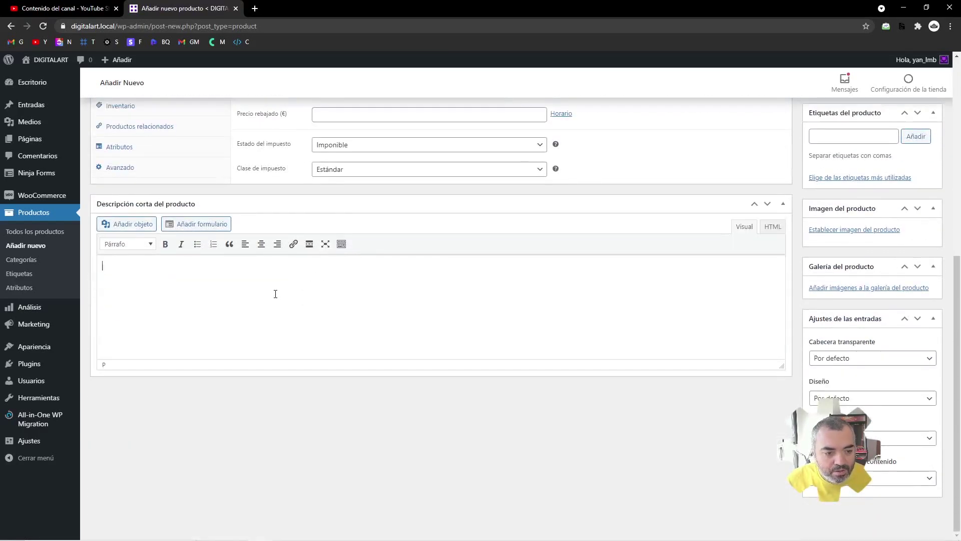
{"action": "type", "text": "Lorem ipsum dolor sit amet, consectetur adipiscing elit. Proin nec lacinia erat, nec dignissim risus. Fusce bibendum magna vitae gravida suscipit. Nunc mollis finibus dolor et auctor. Maecenas vulputate, dolor in euismod pulvinar, leo lacus sodales ex, gravida mattis ipsum erat elementum enim. Donec dapibus nibh libero, sit amet tempor lacus ornare id. Morbi hendrerit lorem quis dui rutrum eleifend. Quisque vehicula ultricies tortor vitae lobortis. Ut vitae condimentum erat. Donec ac euismod ante. Fusce porta tellus eu sem iaculis, sit amet lacinia justo condimentum. Suspendisse quis tincidunt metus. In id venenatis ipsum. Vestibulum porttitor consectetur ipsum id porttitor. Praesent ac leo non ex consectetur interdum. Aenean tristique cursus semper.  Pellentesque vehicula malesuada ligula, vehicula dignissim ligula luctus sit amet. Donec eget dolor nibh. Ut sit amet ultrices augue. Ut eros est, porttitor et justo sed, mattis tincidunt dolor. Vivamus in interdum ligula. Maecenas mollis tempus sapien vel tempus. Curabitur vitae congue arcu. Suspendisse lorem mi, sollicitudin vitae purus nec, consectetur convallis nisl. Phasellus commodo est id cursus pretium. Aliquam molestie eros nec finibus viverra. Mauris ultricies, arcu id feugiat interdum, nulla lectus hendrerit erat, ut condimentum felis libero at risus. Maecenas eu tortor nibh. Cras elementum purus in elit pellentesque facilisis. Proin elementum vitae ipsum ut vulputate. Fusce lobortis ut metus ut rhoncus."}
{"action": "left_click_drag", "start_coordinate": [319, 289], "coordinate": [665, 356]}
{"action": "key", "text": "BackSpace"}
{"action": "key", "text": "BackSpace"}
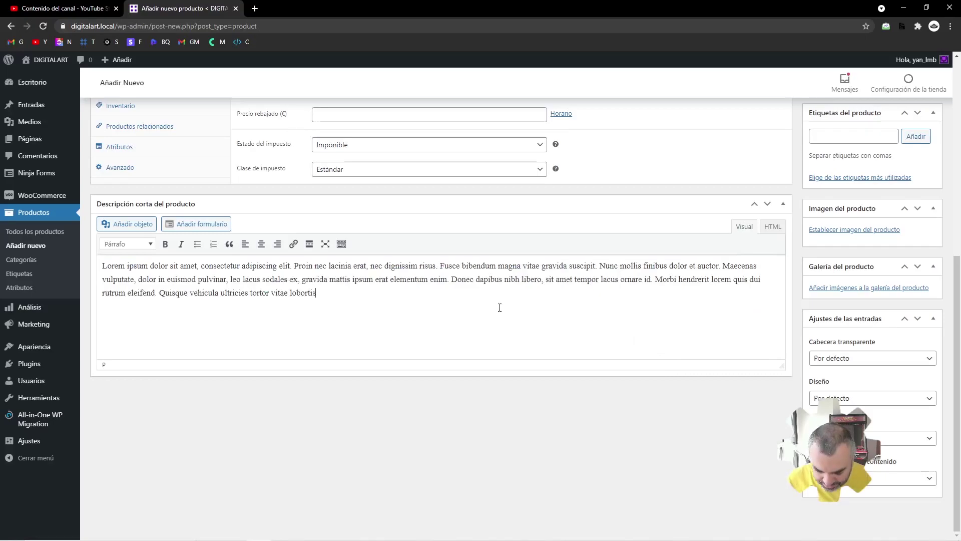
- Set a photo from the media library as the product image
{"action": "scroll", "coordinate": [418, 300], "scroll_direction": "up", "scroll_amount": 5}
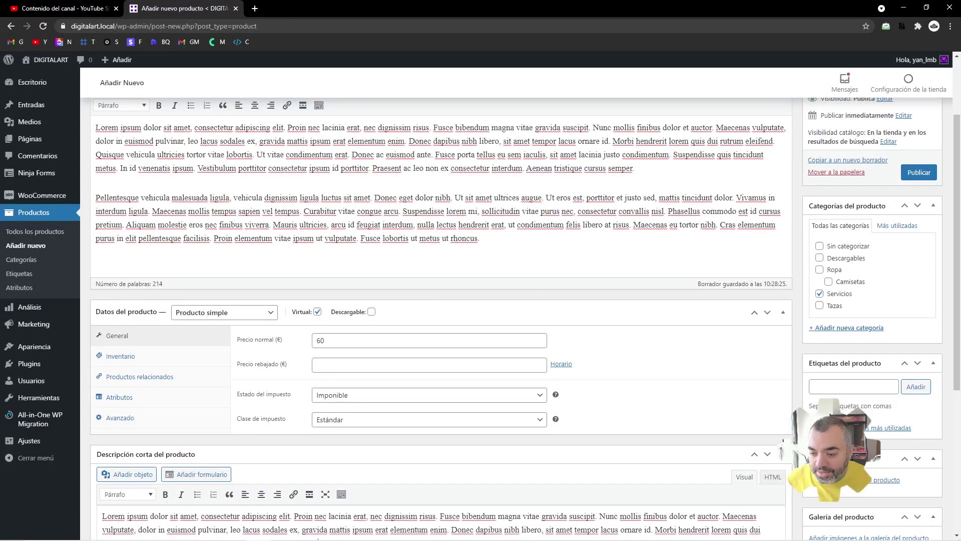
{"action": "left_click", "coordinate": [891, 479]}
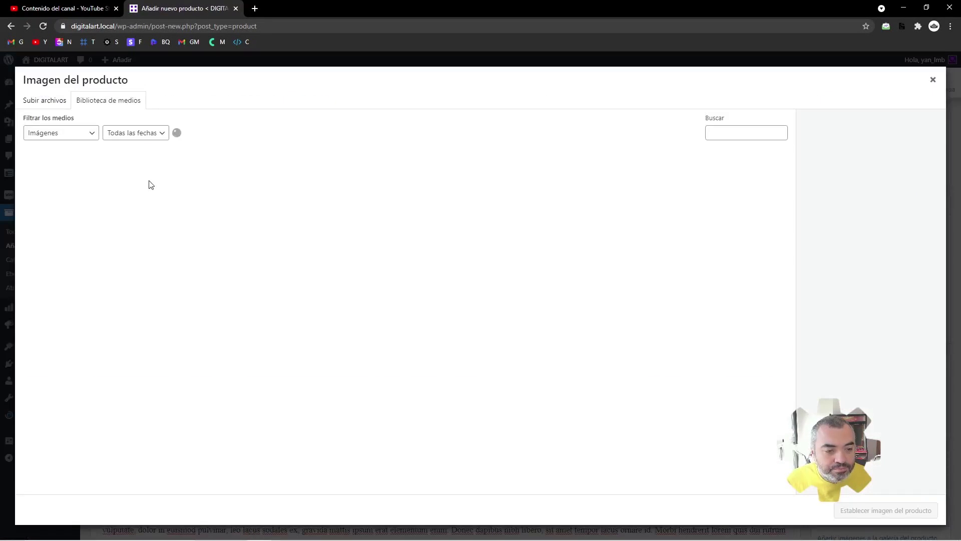
{"action": "left_click", "coordinate": [149, 184]}
{"action": "left_click", "coordinate": [875, 510]}
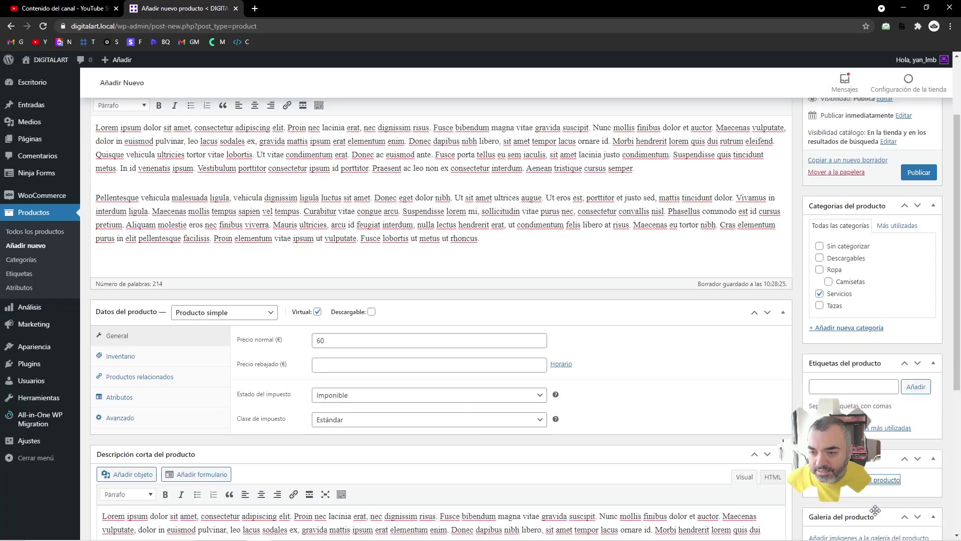
{"action": "scroll", "coordinate": [672, 294], "scroll_direction": "down", "scroll_amount": 8}
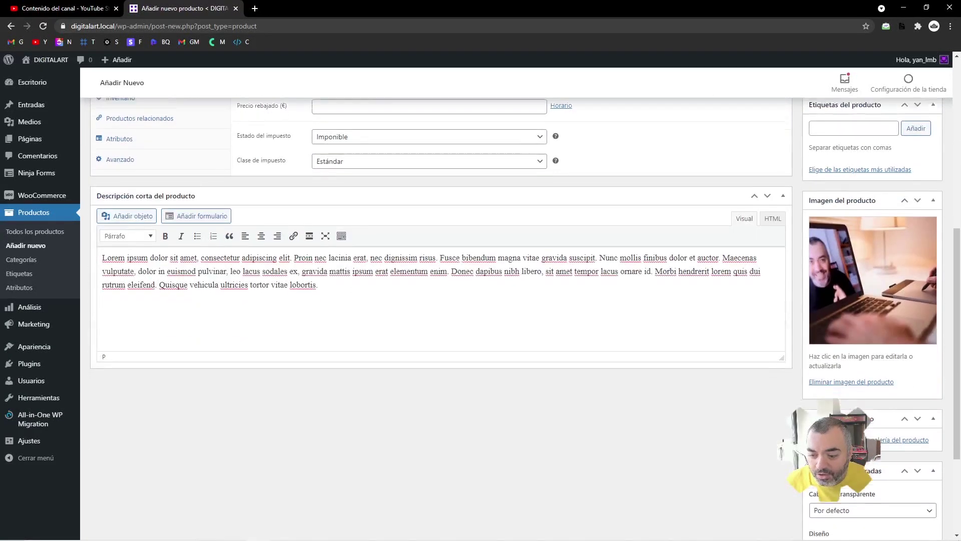
{"action": "scroll", "coordinate": [653, 345], "scroll_direction": "up", "scroll_amount": 8}
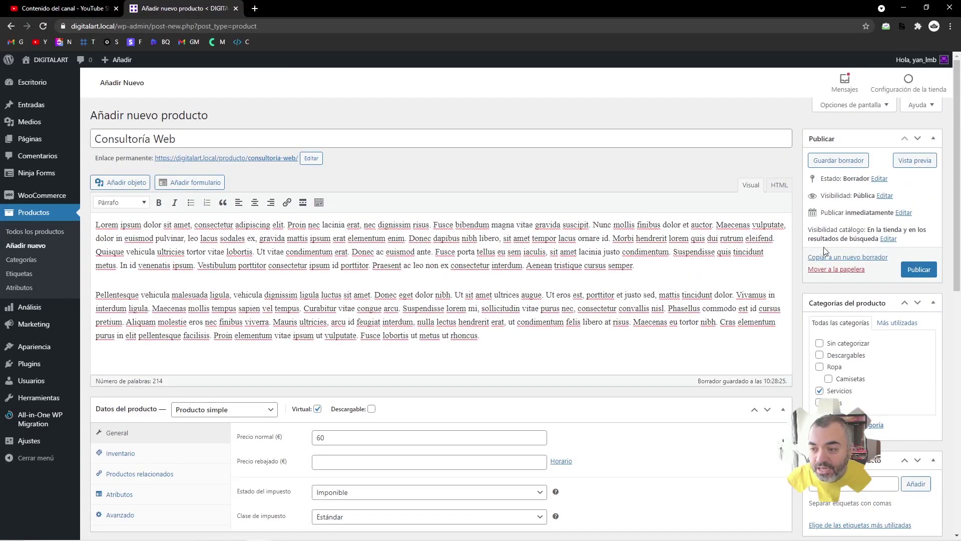
- Publish Consultoría Web and open the products list in a new tab
{"action": "left_click", "coordinate": [921, 270]}
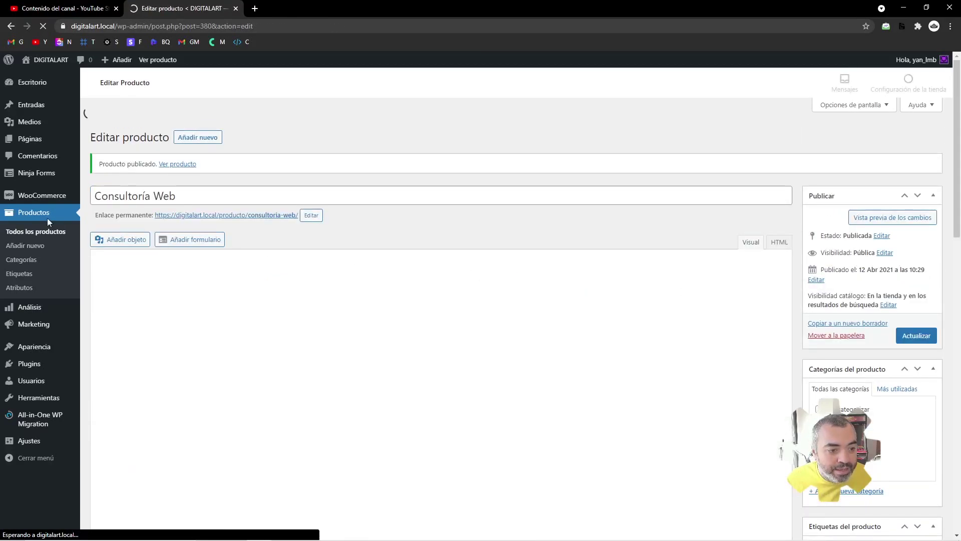
{"action": "middle_click", "coordinate": [50, 219]}
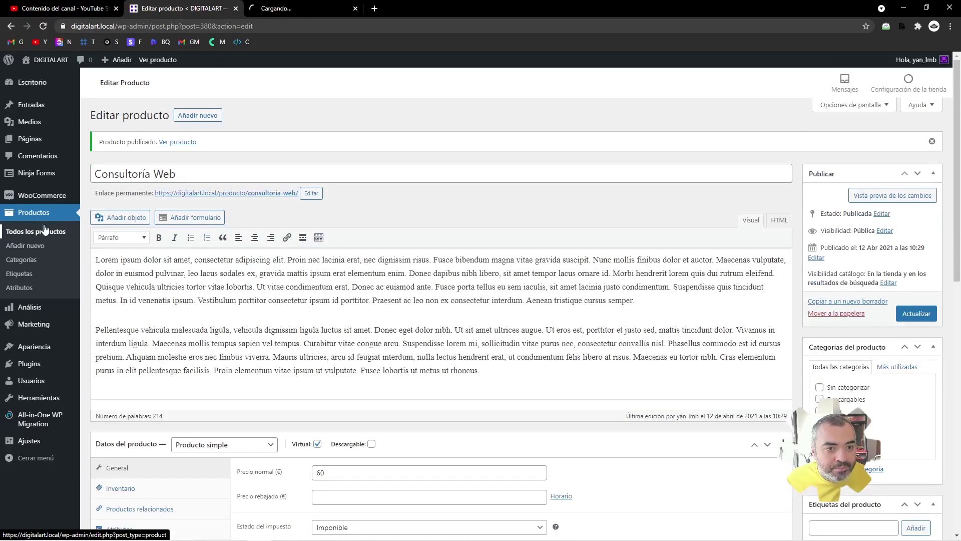
{"action": "left_click", "coordinate": [288, 11]}
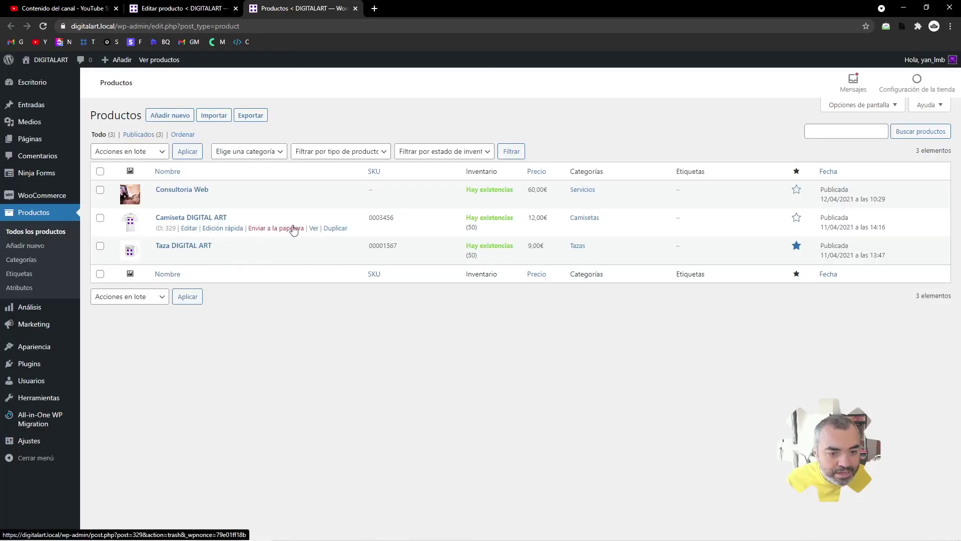
- Open the Camiseta DIGITAL ART and Consultoría Web pages in new tabs, viewing the T-shirt
{"action": "middle_click", "coordinate": [313, 228]}
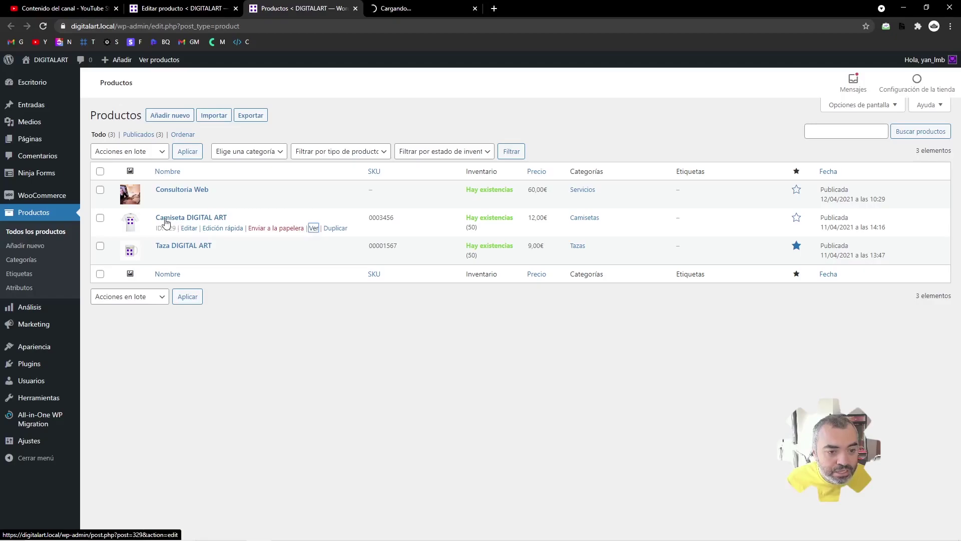
{"action": "middle_click", "coordinate": [314, 200]}
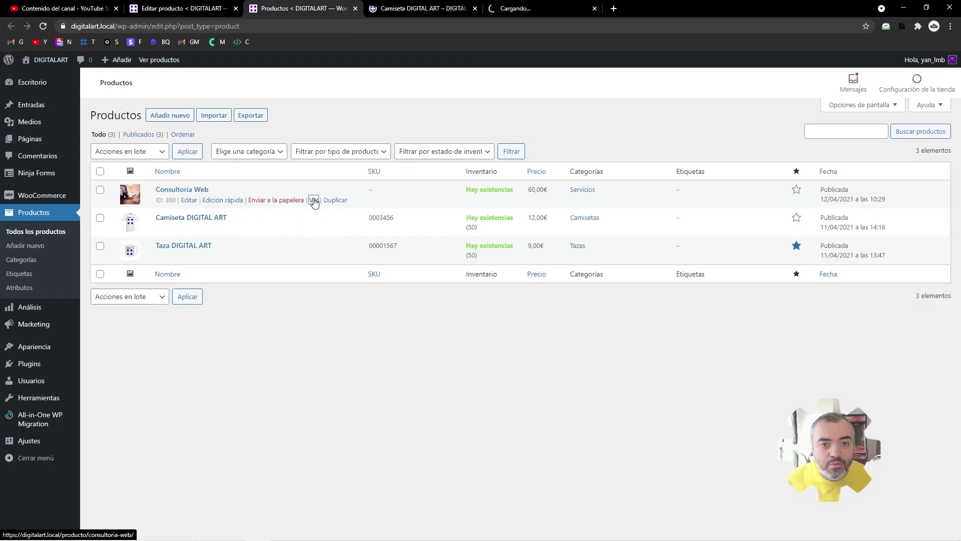
{"action": "left_click", "coordinate": [413, 8]}
{"action": "left_click", "coordinate": [552, 243]}
- Add a size L, Amarillo Camiseta DIGITAL ART to the cart
{"action": "left_click", "coordinate": [550, 268]}
{"action": "left_click", "coordinate": [561, 262]}
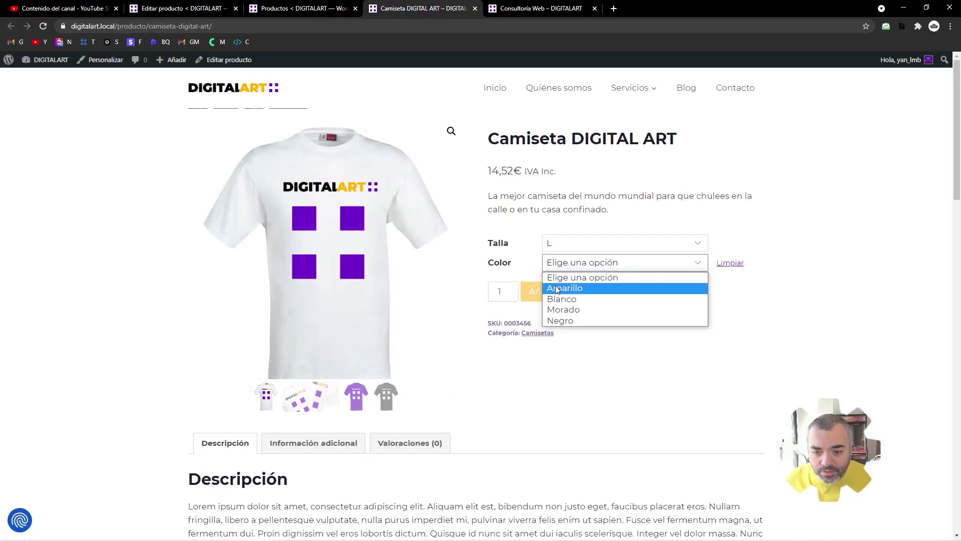
{"action": "left_click", "coordinate": [557, 288]}
{"action": "left_click", "coordinate": [561, 317]}
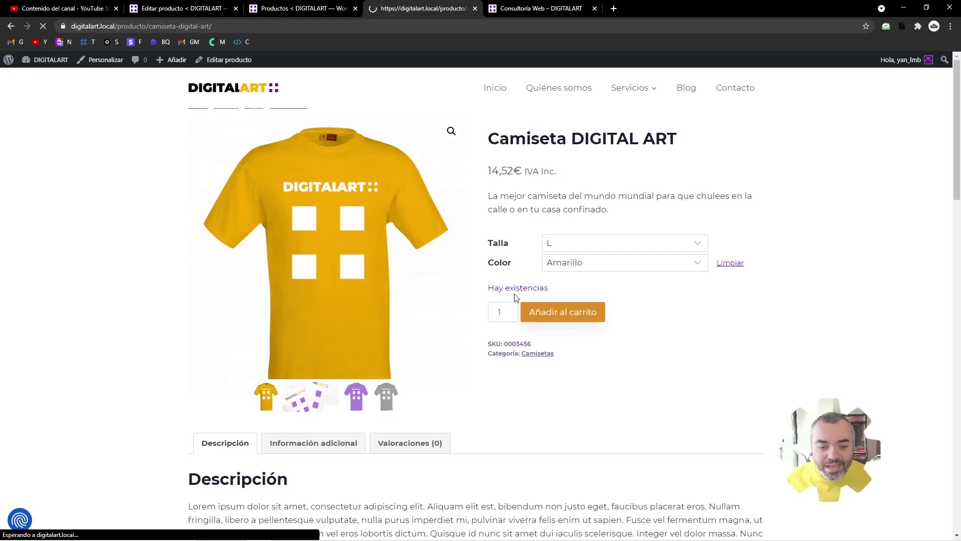
- Add Consultoría Web to the cart and view the cart
{"action": "left_click", "coordinate": [525, 7]}
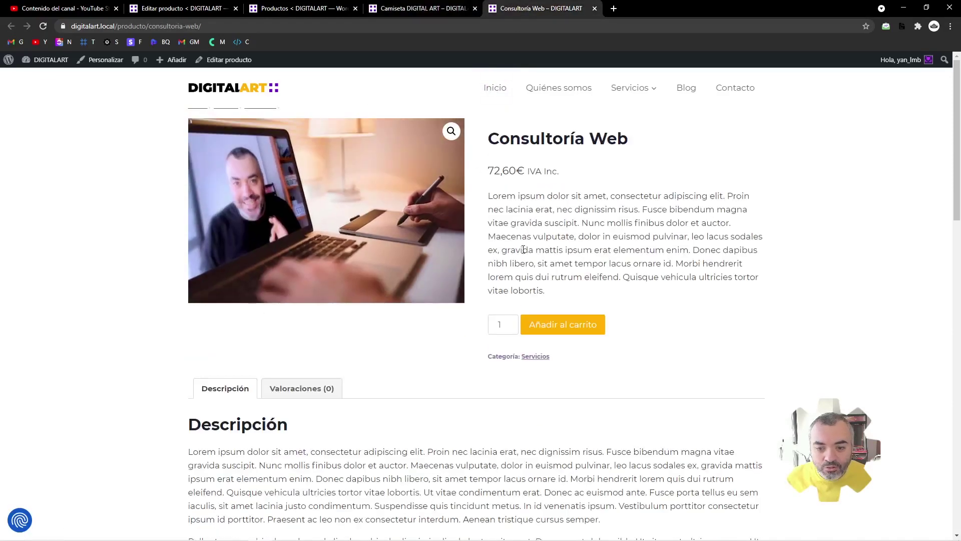
{"action": "left_click", "coordinate": [557, 323]}
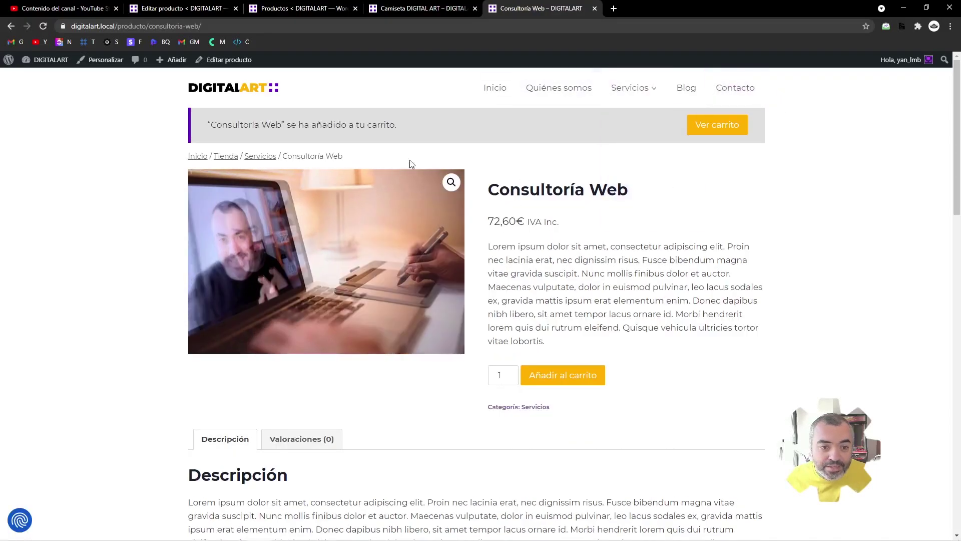
{"action": "left_click", "coordinate": [719, 131]}
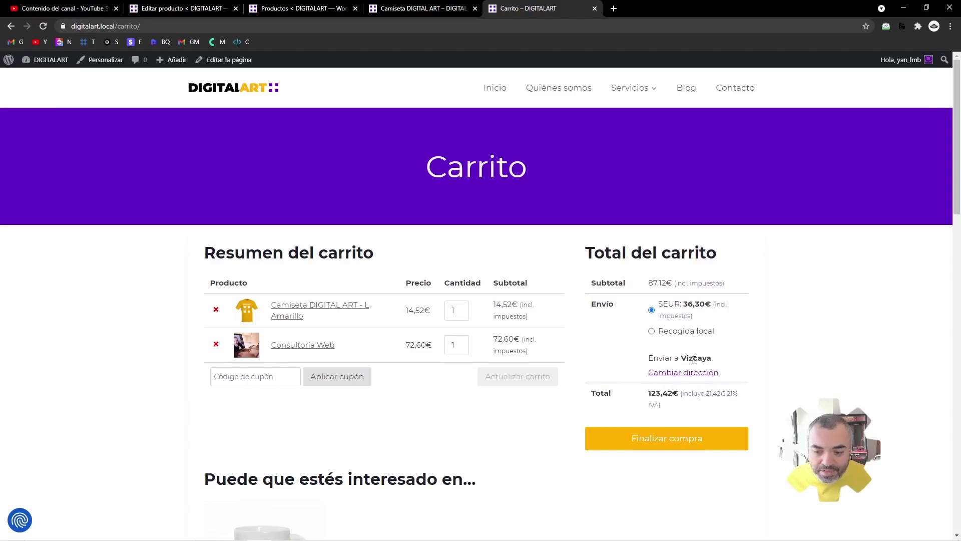
- Remove Camiseta DIGITAL ART from the cart and return to the admin product tab
{"action": "left_click", "coordinate": [216, 309]}
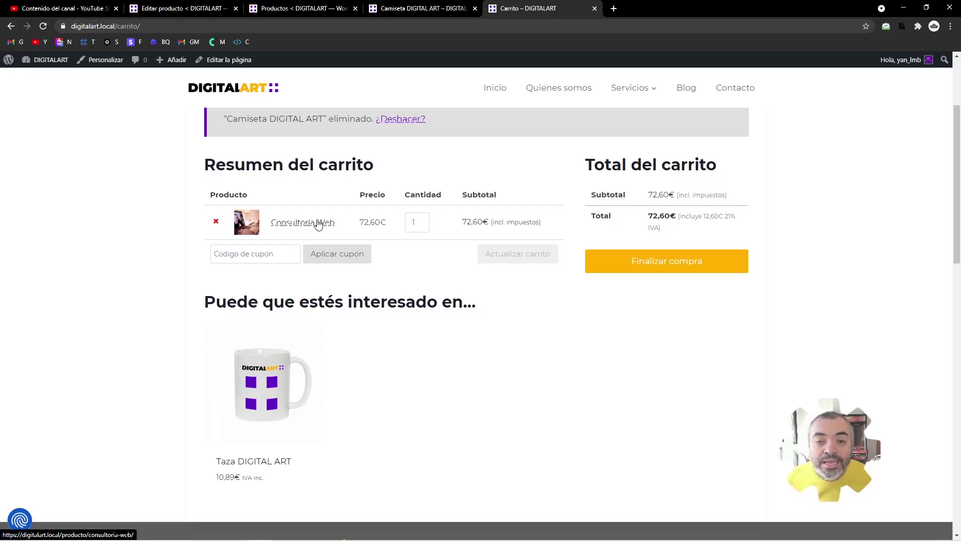
{"action": "key", "text": "ctrl+2"}
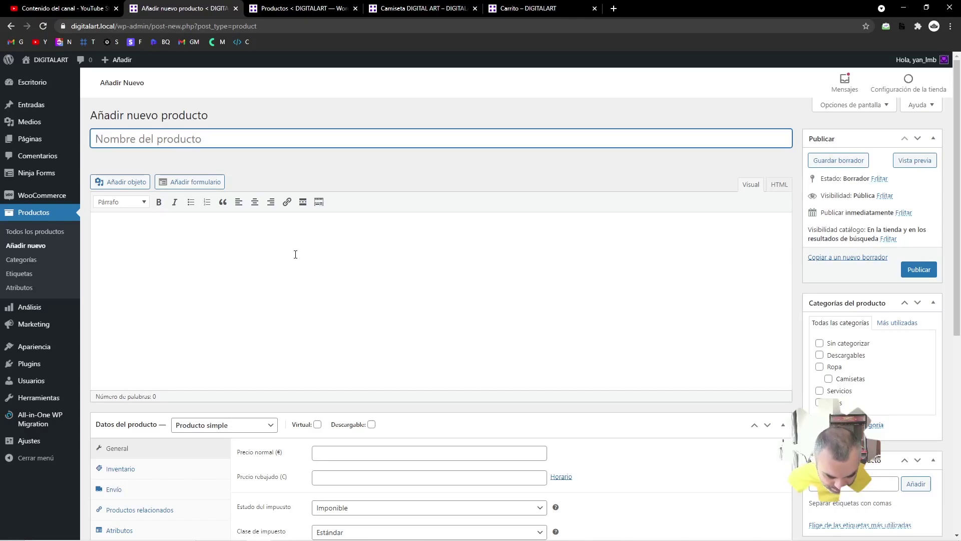
- Title the product 'DIGITAL ART - Guía del diseñador [PDF]', make it downloadable and virtual, priced 29 €
{"action": "type", "text": "DIGITAL ART "}
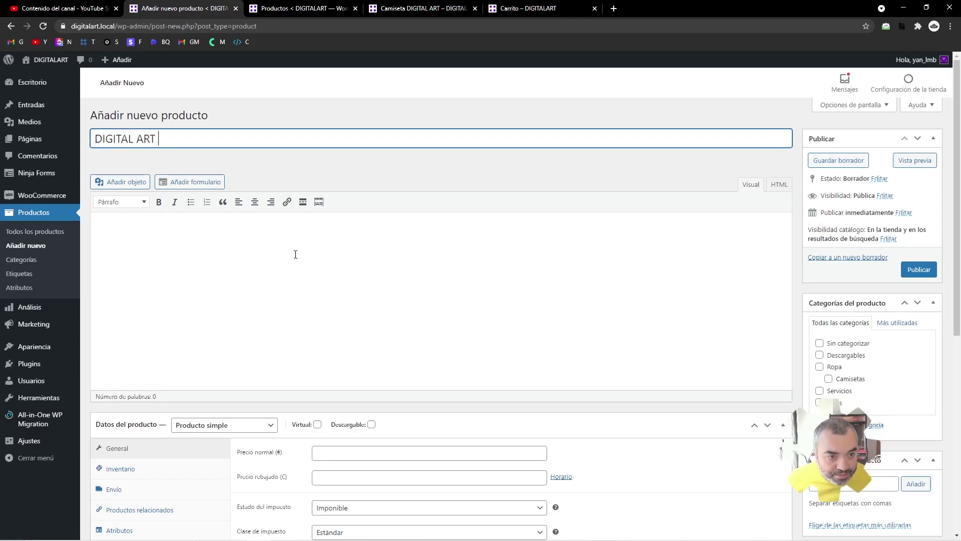
{"action": "type", "text": "- Guía del diseñador [PDF]"}
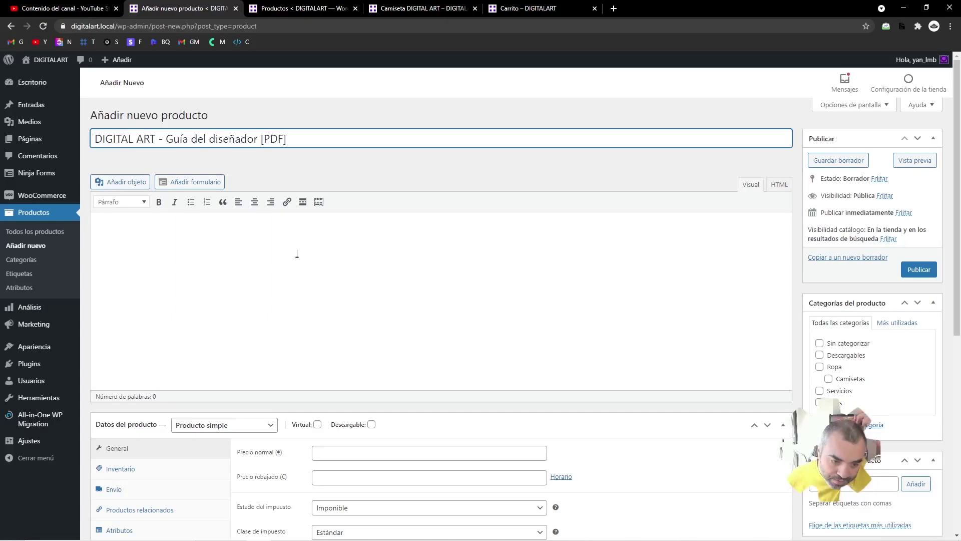
{"action": "scroll", "coordinate": [326, 289], "scroll_direction": "down", "scroll_amount": 2}
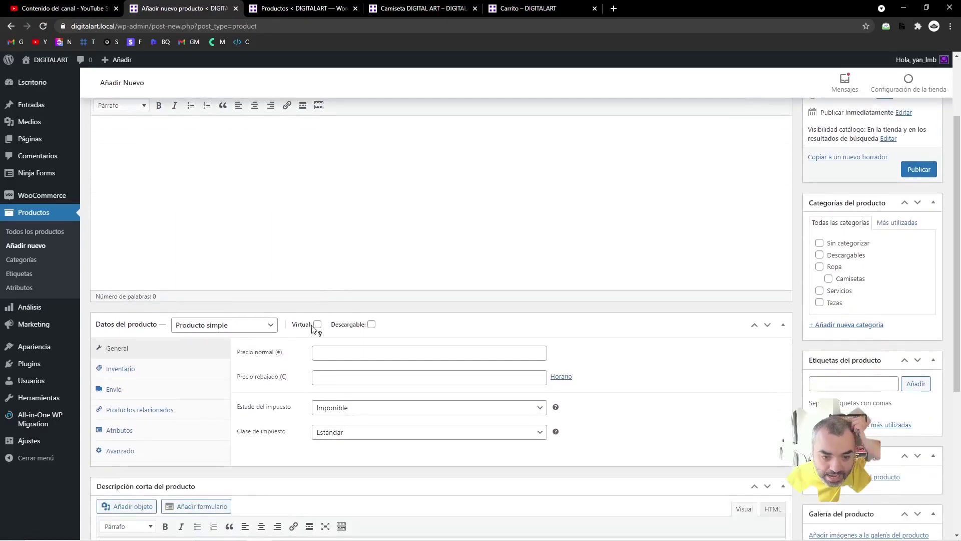
{"action": "left_click", "coordinate": [371, 325]}
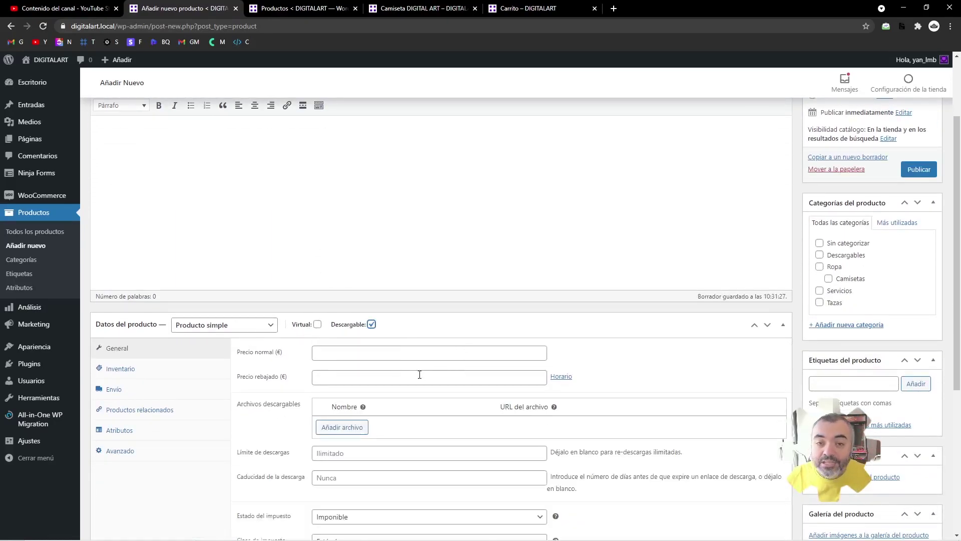
{"action": "scroll", "coordinate": [418, 373], "scroll_direction": "up", "scroll_amount": 2}
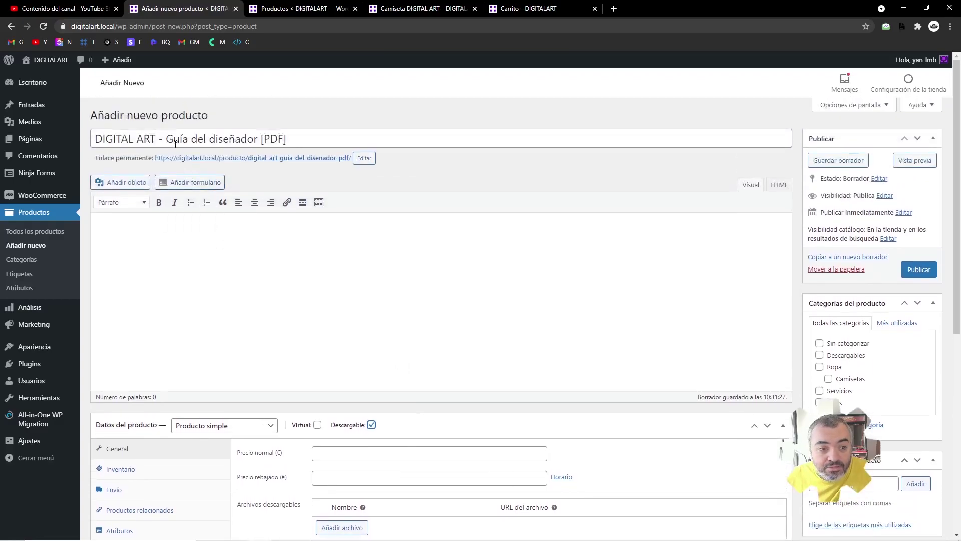
{"action": "scroll", "coordinate": [414, 326], "scroll_direction": "down", "scroll_amount": 2}
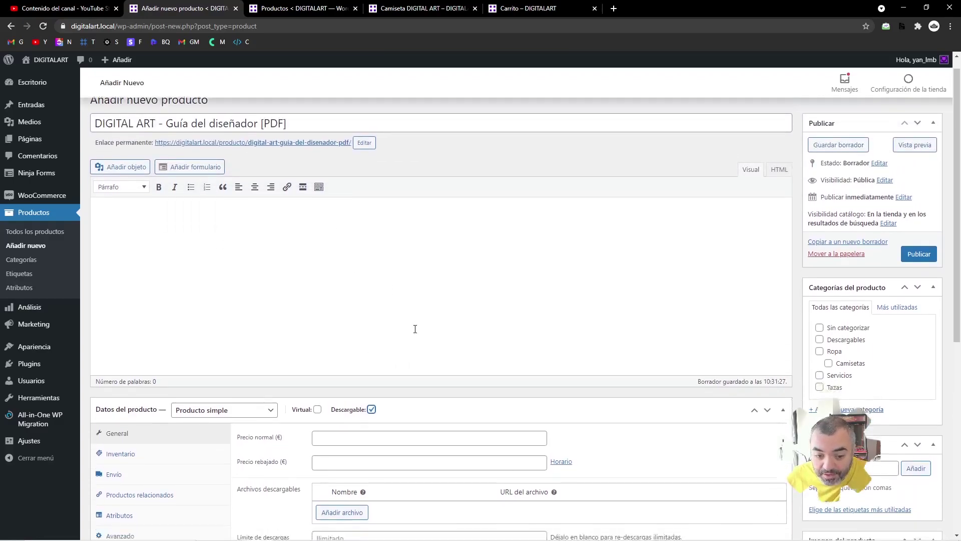
{"action": "left_click", "coordinate": [317, 325]}
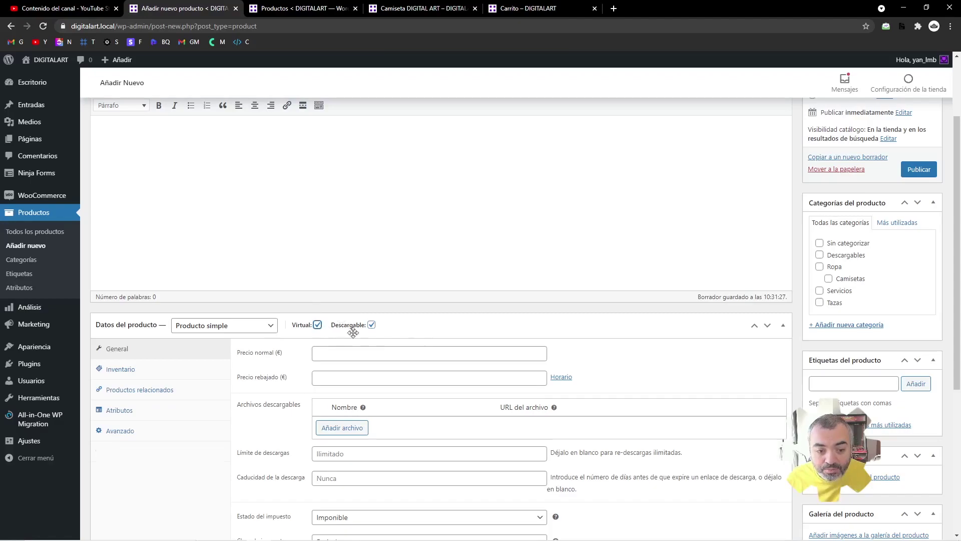
{"action": "left_click", "coordinate": [327, 352]}
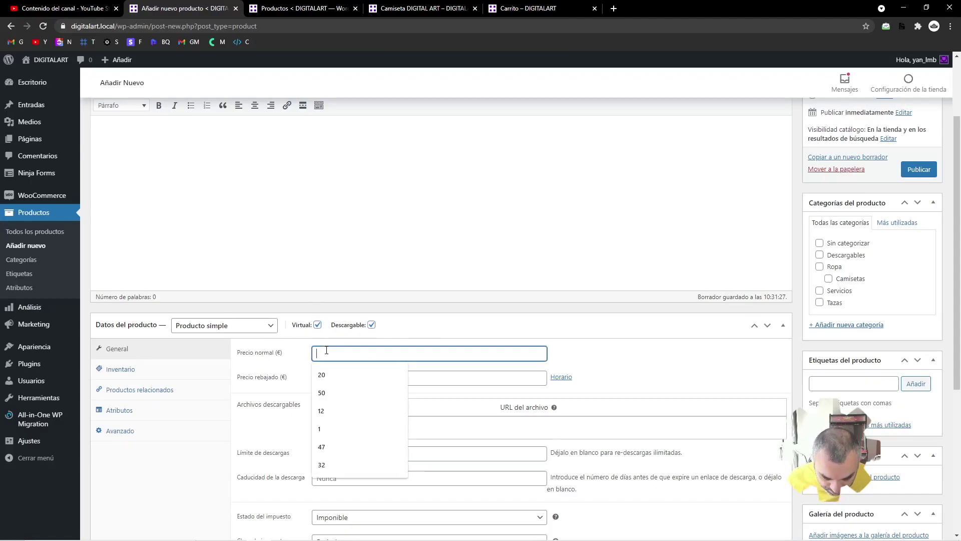
{"action": "type", "text": "29"}
{"action": "scroll", "coordinate": [301, 376], "scroll_direction": "down", "scroll_amount": 2}
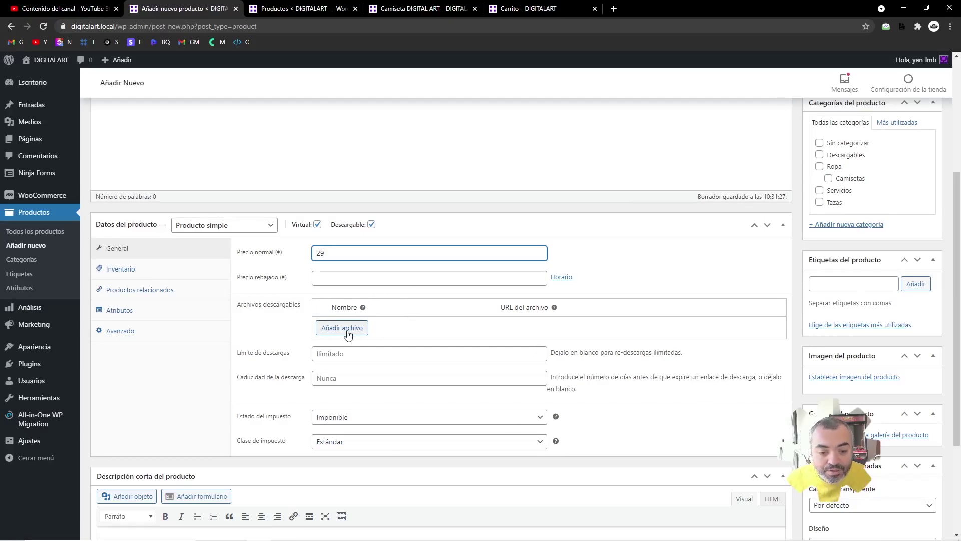
- Add a downloadable file 'Guía del diseñador [PDF]' pointing to Briefing-Curso-Web-Basico.pdf
{"action": "left_click", "coordinate": [342, 328]}
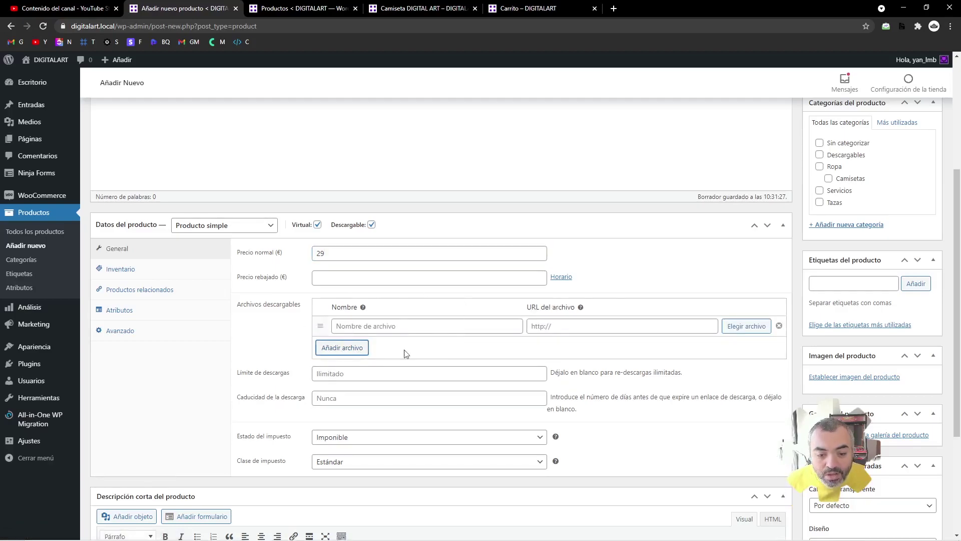
{"action": "left_click", "coordinate": [393, 326]}
{"action": "type", "text": "DESCARGA D"}
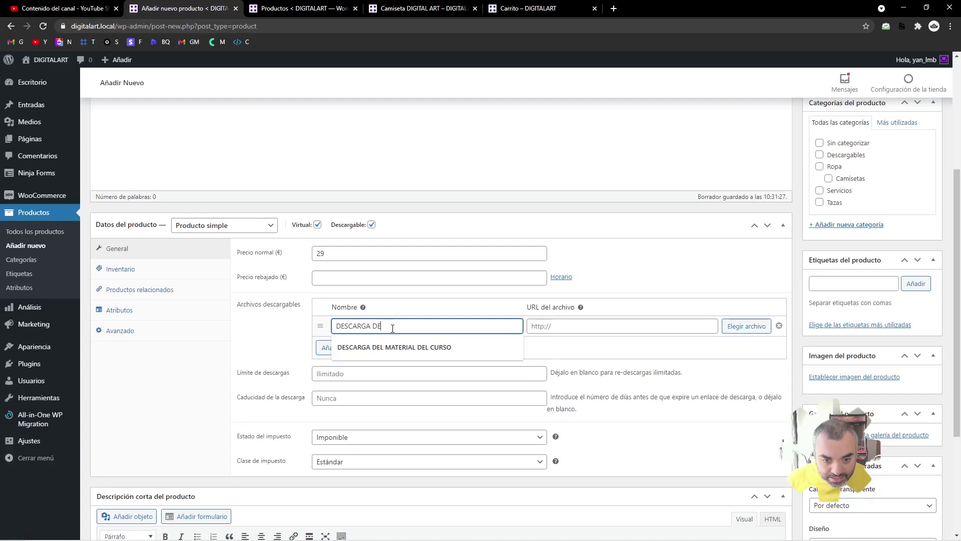
{"action": "key", "text": "ctrl+a"}
{"action": "type", "text": "Guía del diseñador [PDF"}
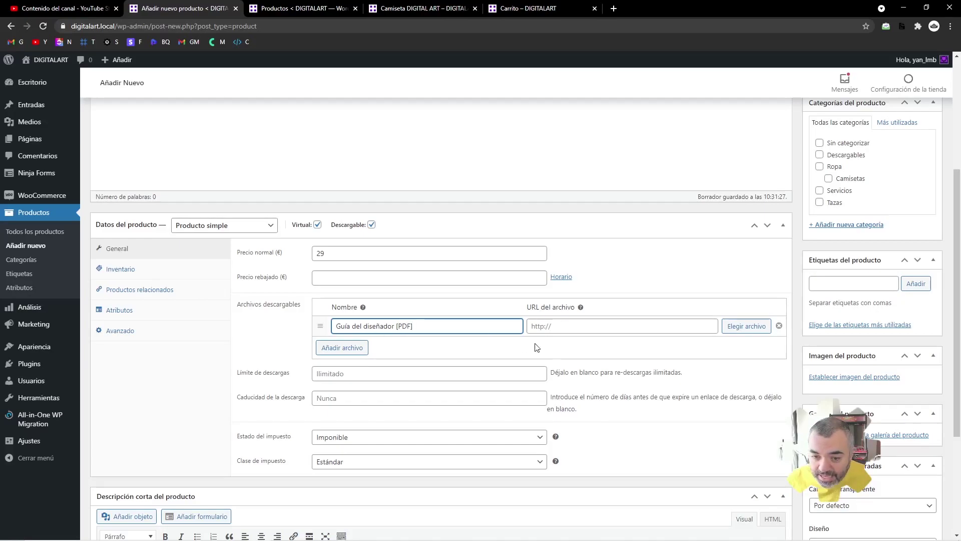
{"action": "left_click", "coordinate": [758, 328]}
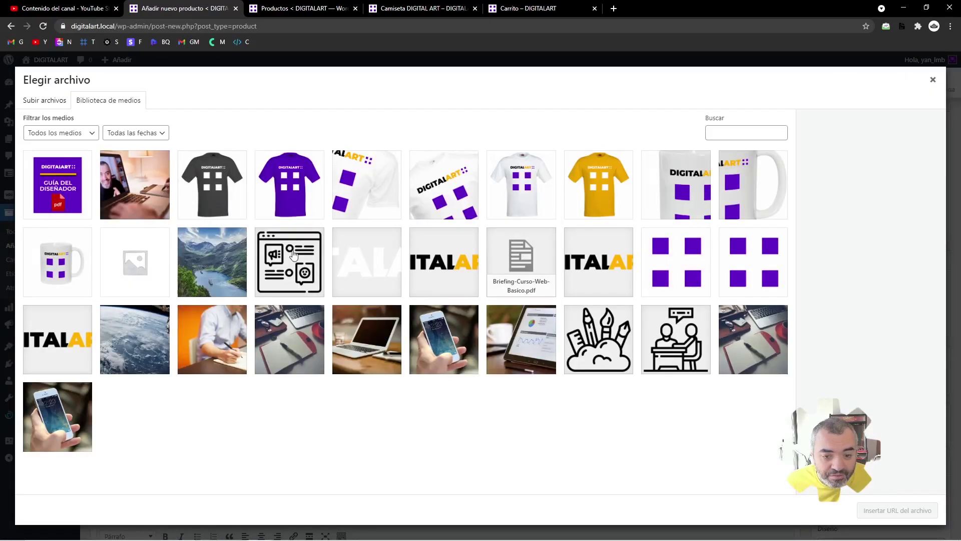
{"action": "left_click", "coordinate": [520, 259]}
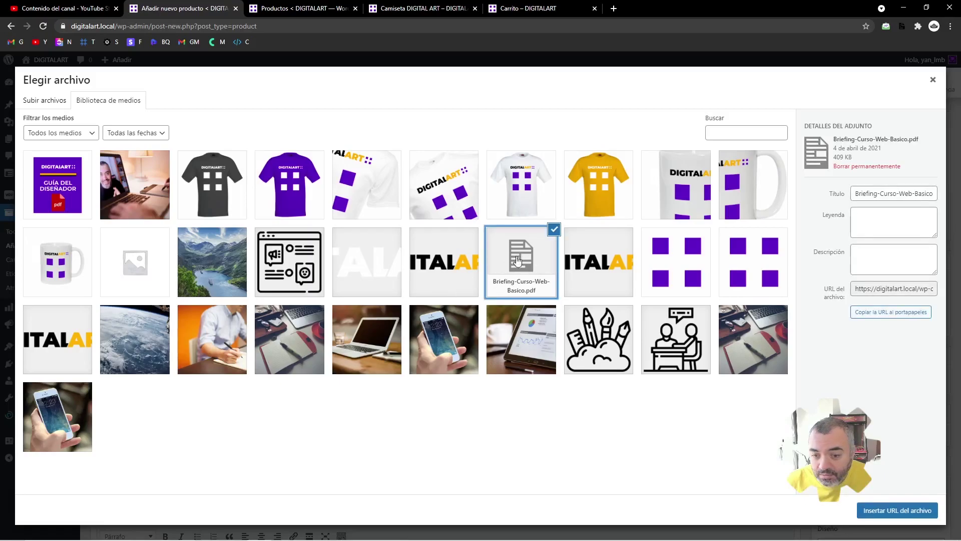
{"action": "left_click", "coordinate": [894, 518]}
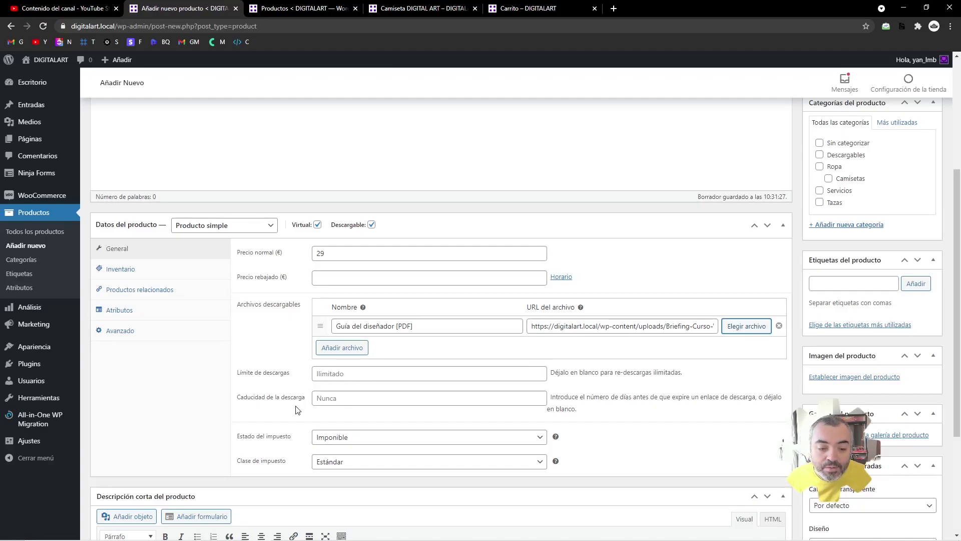
- Leave the download expiry blank after trying a 15-day limit
{"action": "left_click", "coordinate": [322, 399]}
{"action": "type", "text": "15"}
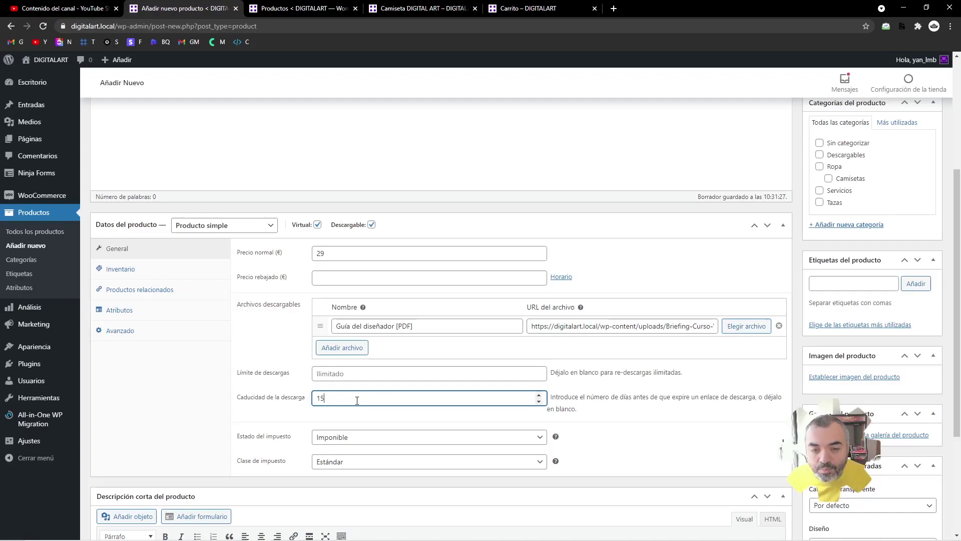
{"action": "left_click_drag", "start_coordinate": [357, 400], "coordinate": [294, 397]}
{"action": "key", "text": "BackSpace"}
{"action": "left_click", "coordinate": [296, 392]}
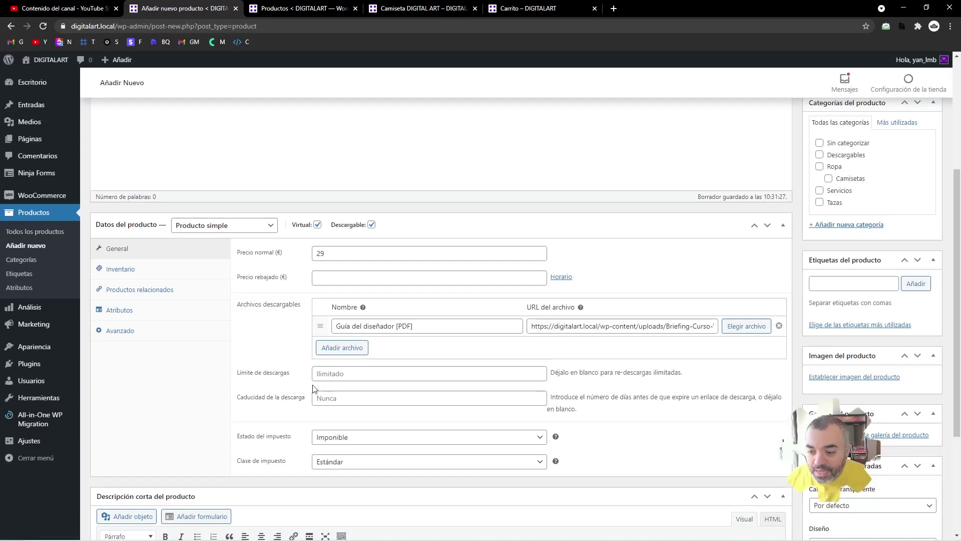
- Set the guía del diseñador image as product image and tick the Descargables category
{"action": "left_click", "coordinate": [854, 378]}
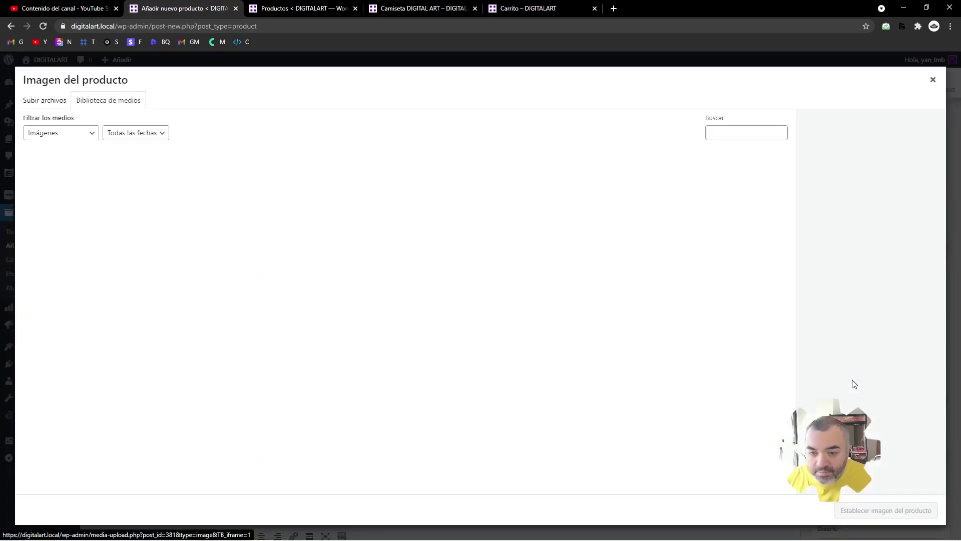
{"action": "left_click", "coordinate": [75, 198]}
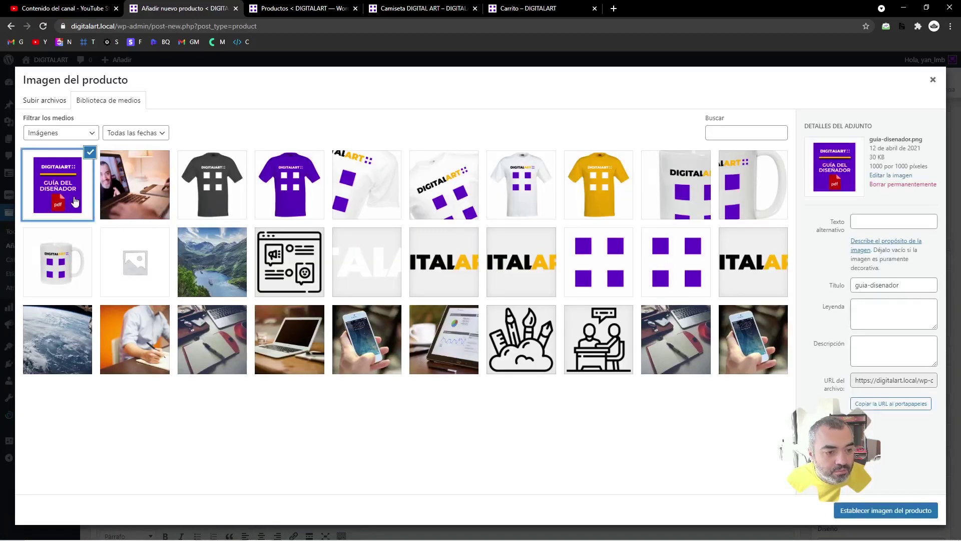
{"action": "left_click", "coordinate": [871, 511]}
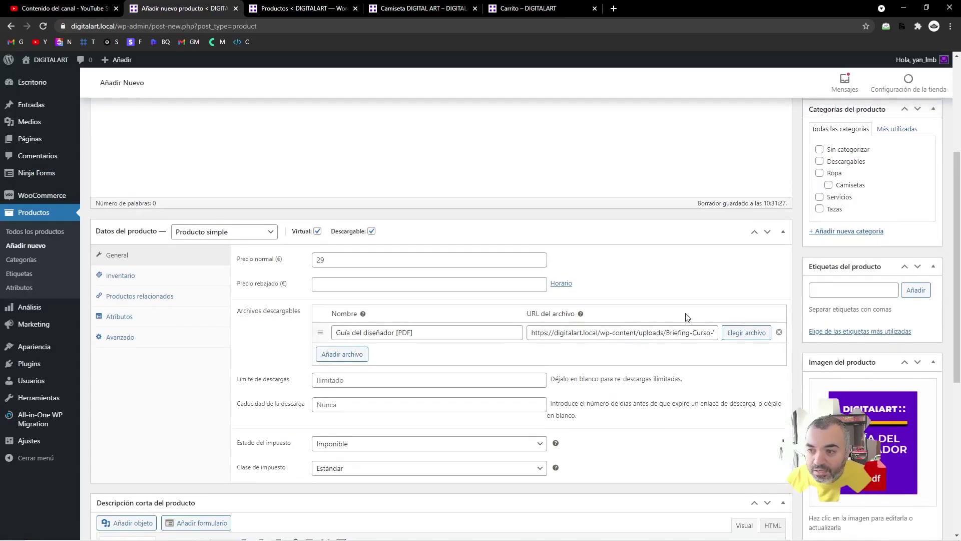
{"action": "scroll", "coordinate": [686, 315], "scroll_direction": "up", "scroll_amount": 2}
{"action": "left_click", "coordinate": [832, 256]}
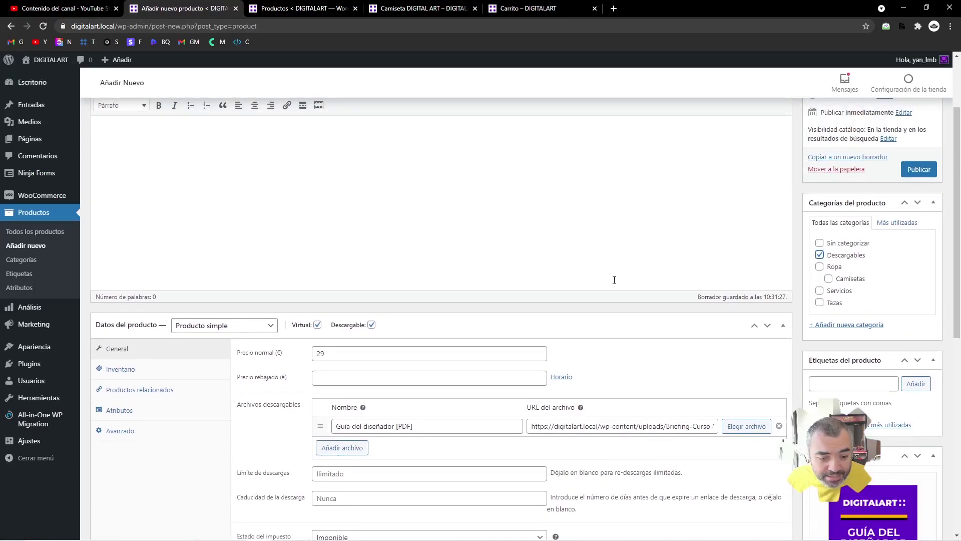
- Copy the description's first sentence into the short description
{"action": "scroll", "coordinate": [614, 279], "scroll_direction": "up", "scroll_amount": 2}
{"action": "left_click_drag", "start_coordinate": [454, 294], "coordinate": [70, 293]}
{"action": "key", "text": "ctrl+c"}
{"action": "scroll", "coordinate": [287, 337], "scroll_direction": "down", "scroll_amount": 9}
{"action": "left_click", "coordinate": [285, 354]}
{"action": "key", "text": "ctrl+v"}
{"action": "scroll", "coordinate": [394, 284], "scroll_direction": "up", "scroll_amount": 9}
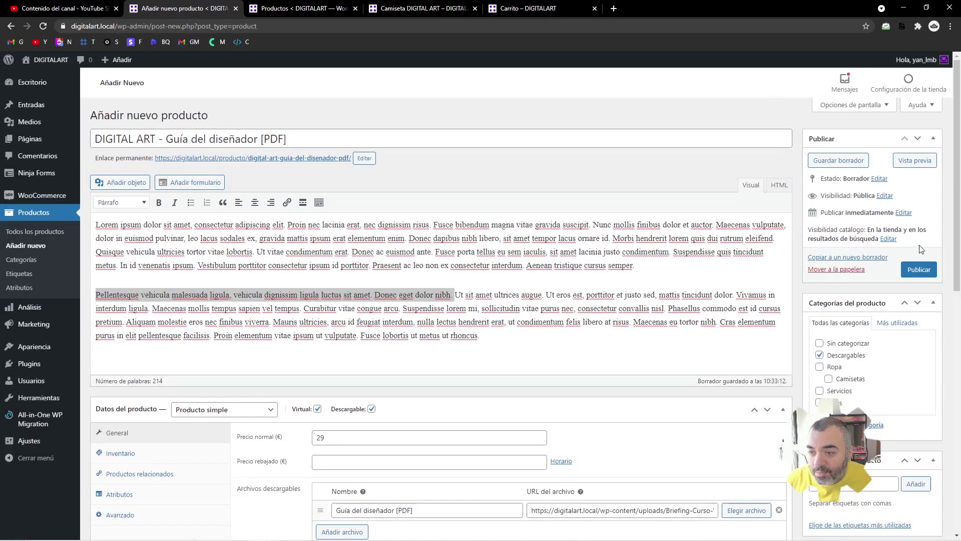
- Publish the PDF guide, add it to the cart, and remove Consultoría Web from the cart
{"action": "left_click", "coordinate": [920, 270]}
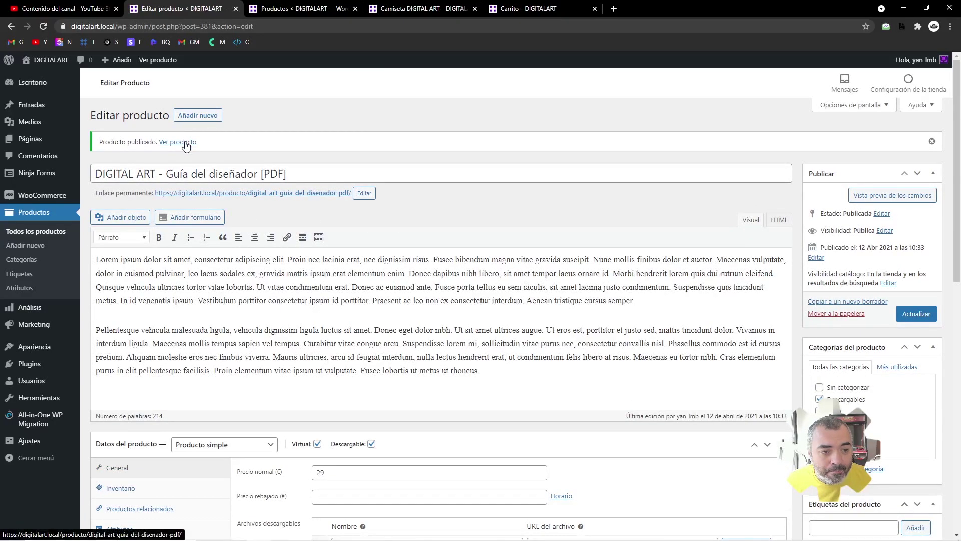
{"action": "middle_click", "coordinate": [185, 145]}
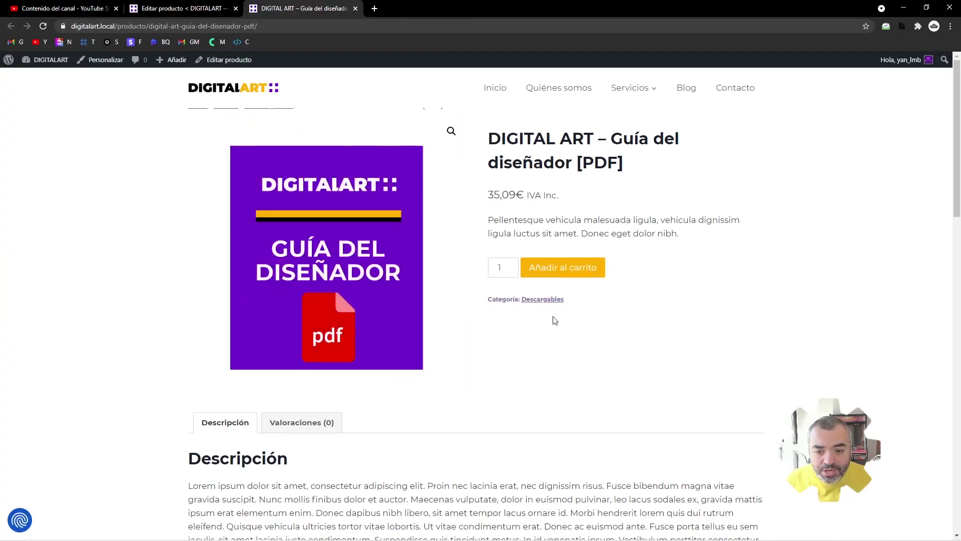
{"action": "left_click", "coordinate": [555, 266]}
{"action": "left_click", "coordinate": [707, 132]}
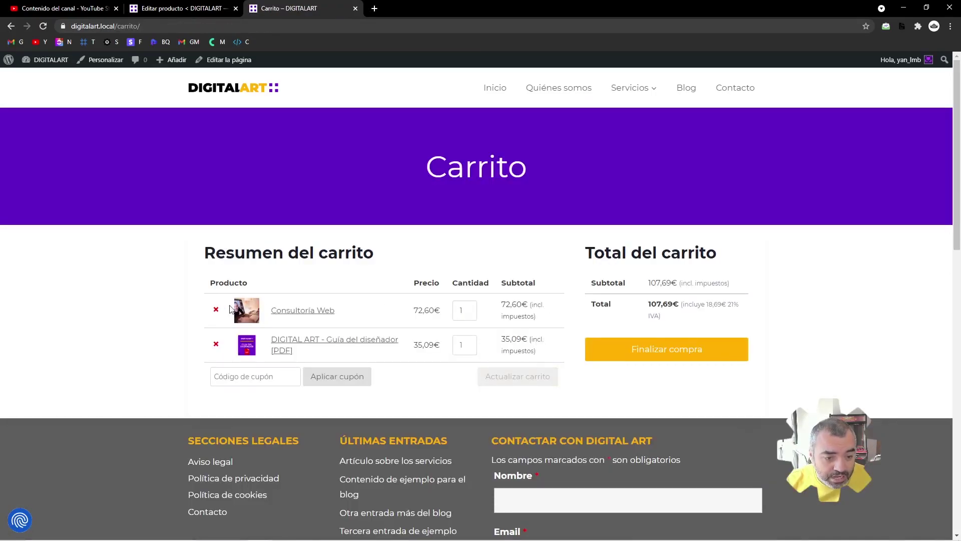
{"action": "left_click", "coordinate": [215, 307]}
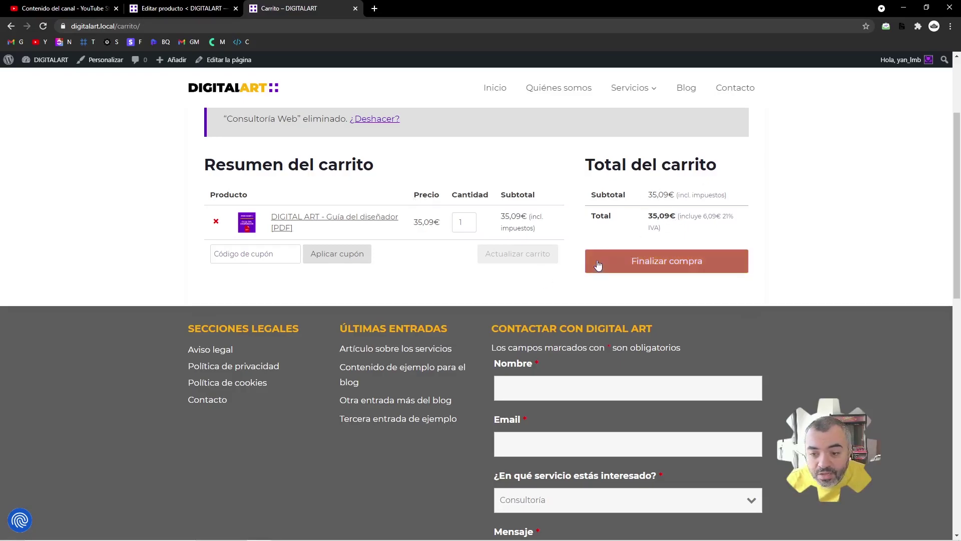
- Check out the PDF guide and place the order with direct bank transfer
{"action": "left_click", "coordinate": [633, 269]}
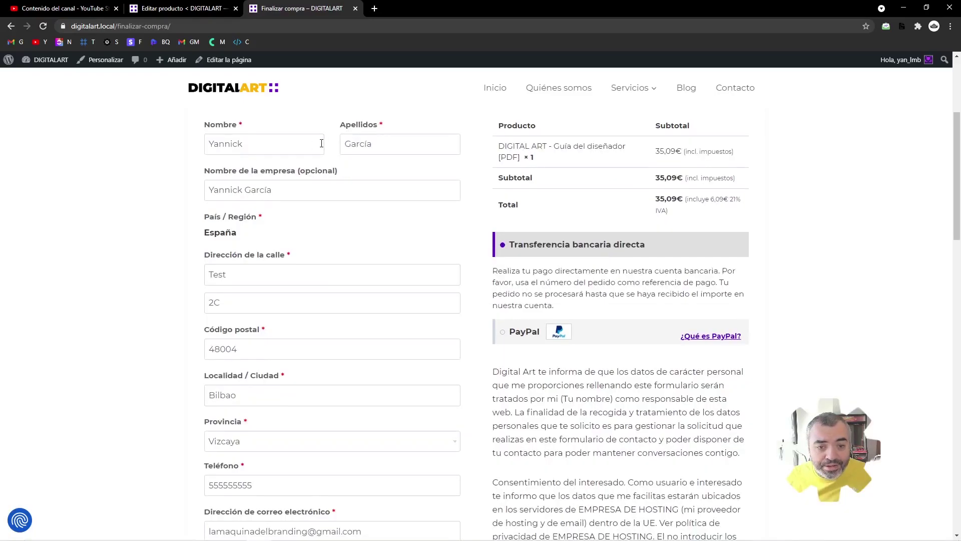
{"action": "scroll", "coordinate": [498, 256], "scroll_direction": "down", "scroll_amount": 3}
{"action": "scroll", "coordinate": [500, 258], "scroll_direction": "up", "scroll_amount": 3}
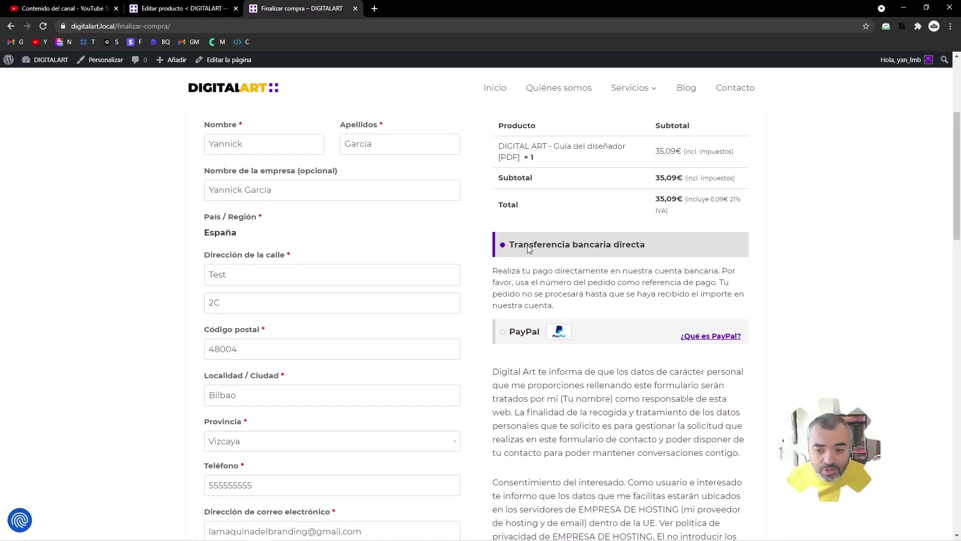
{"action": "scroll", "coordinate": [623, 253], "scroll_direction": "down", "scroll_amount": 6}
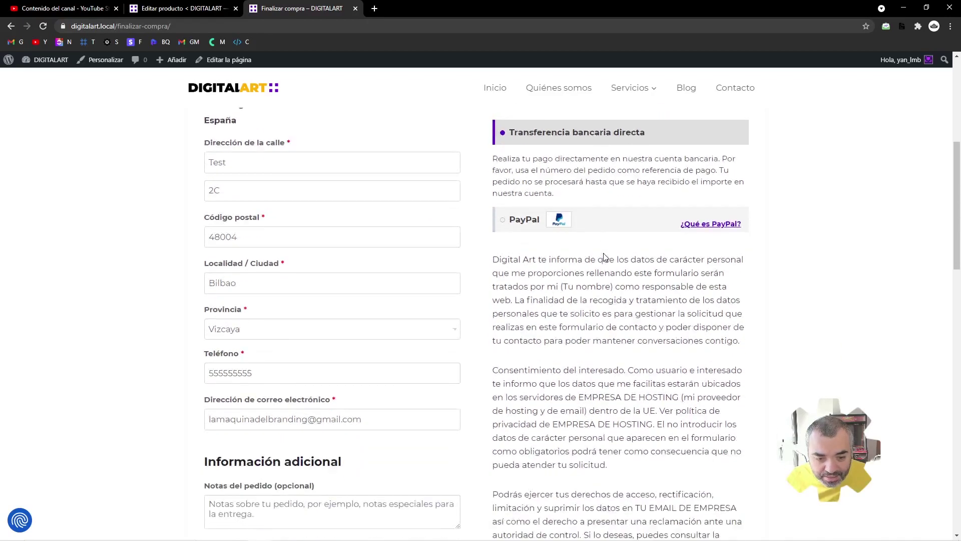
{"action": "scroll", "coordinate": [480, 260], "scroll_direction": "up", "scroll_amount": 1}
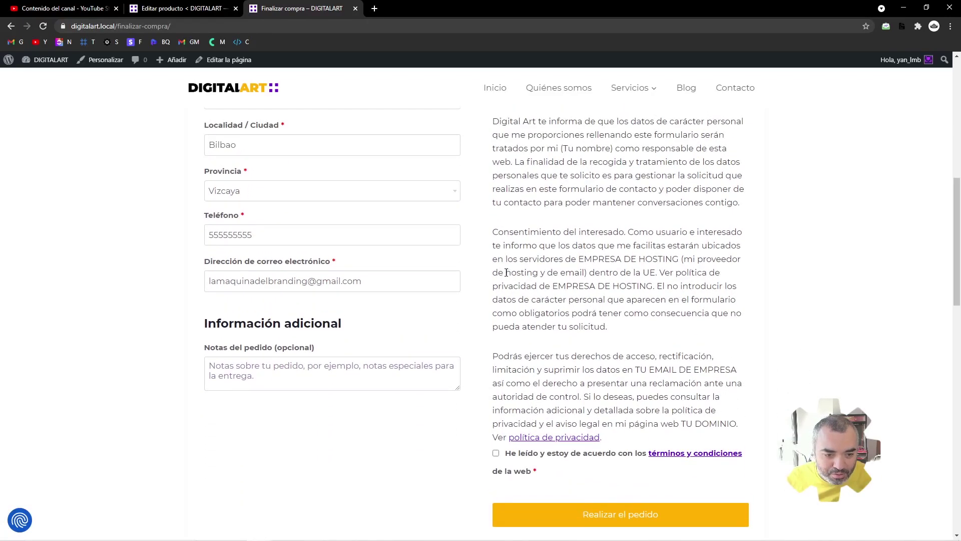
{"action": "scroll", "coordinate": [496, 458], "scroll_direction": "up", "scroll_amount": 4}
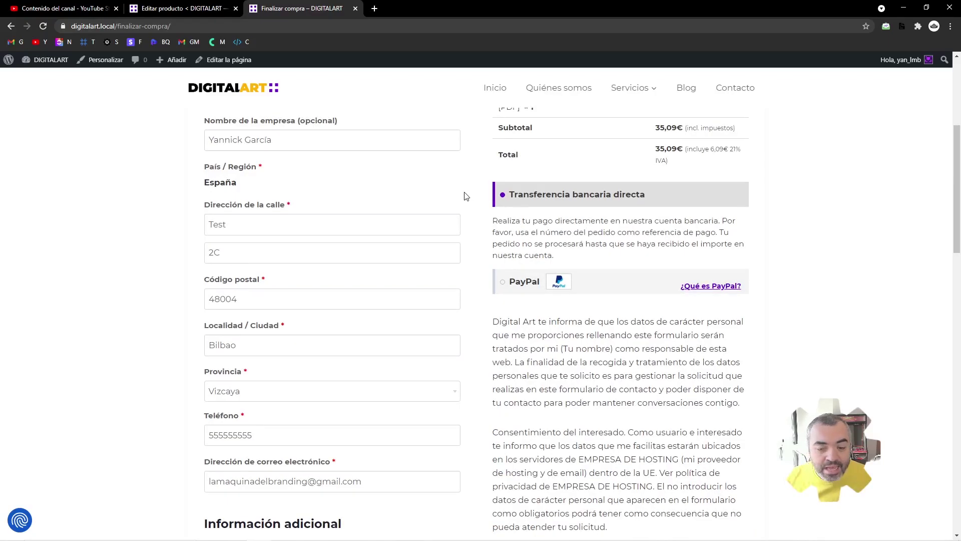
{"action": "scroll", "coordinate": [550, 211], "scroll_direction": "down", "scroll_amount": 6}
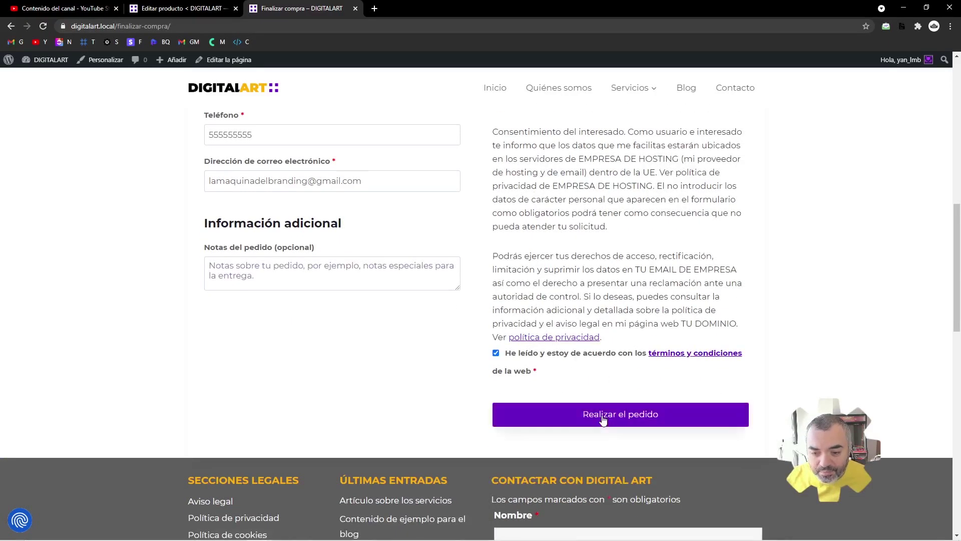
{"action": "left_click", "coordinate": [603, 416]}
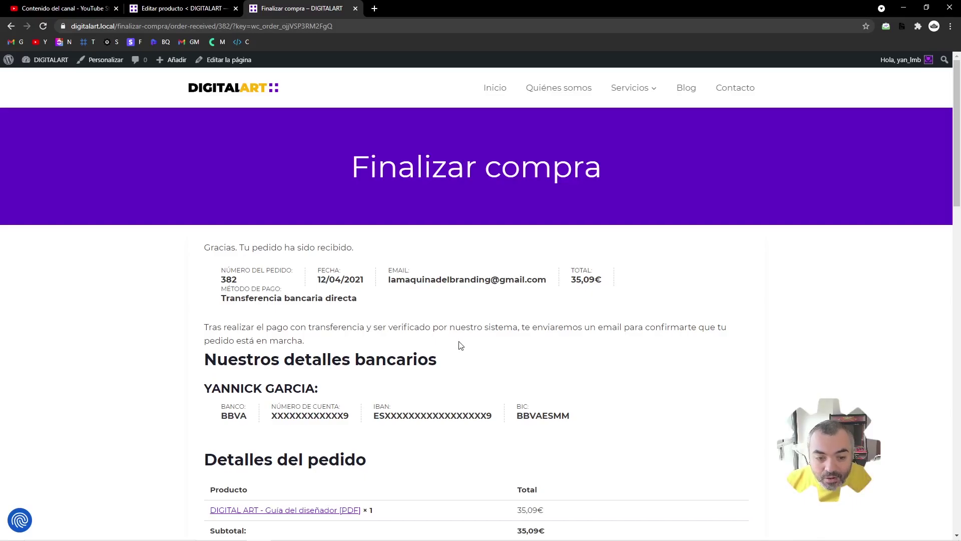
- Review the 35,09€ direct bank transfer confirmation, then return to the product editor
{"action": "left_click_drag", "start_coordinate": [217, 306], "coordinate": [359, 306]}
{"action": "left_click", "coordinate": [361, 308]}
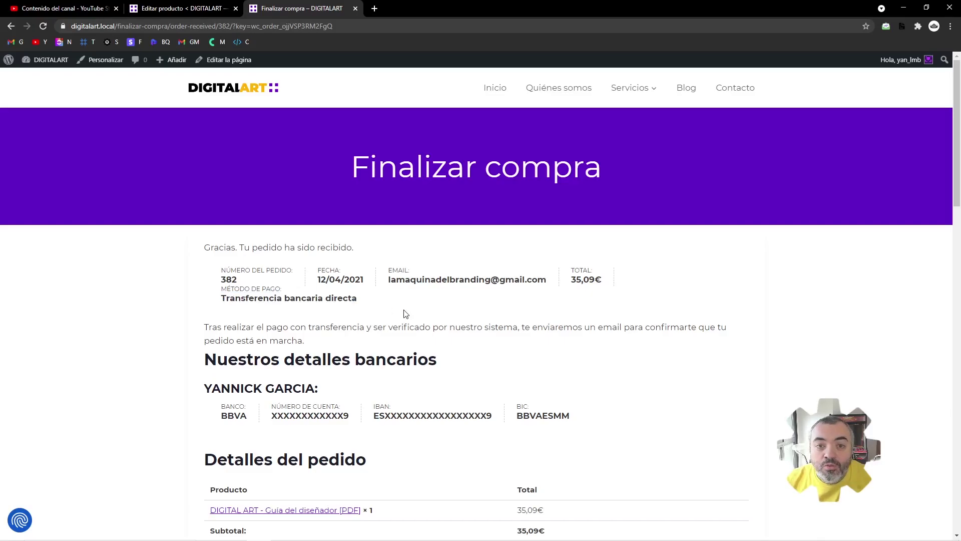
{"action": "scroll", "coordinate": [435, 323], "scroll_direction": "down", "scroll_amount": 5}
{"action": "scroll", "coordinate": [466, 333], "scroll_direction": "up", "scroll_amount": 5}
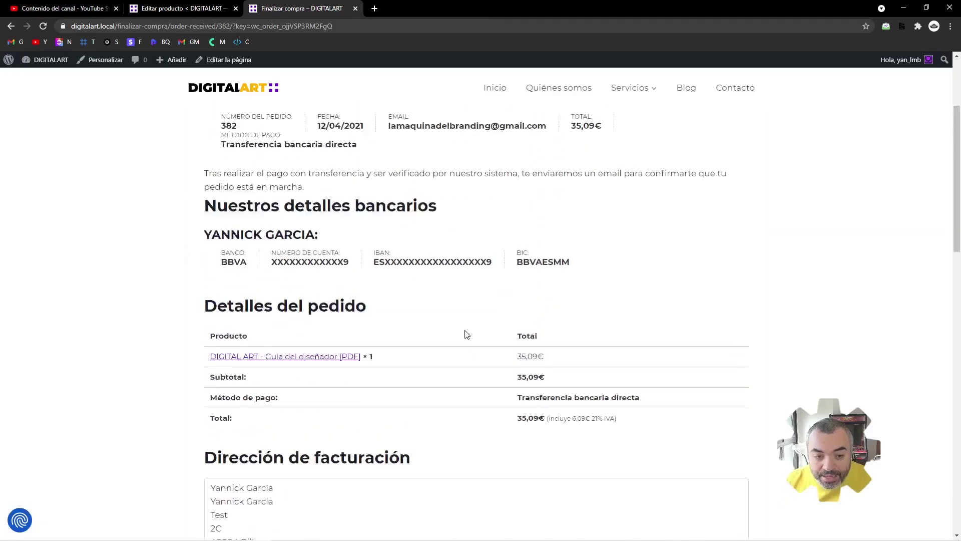
{"action": "left_click", "coordinate": [185, 8]}
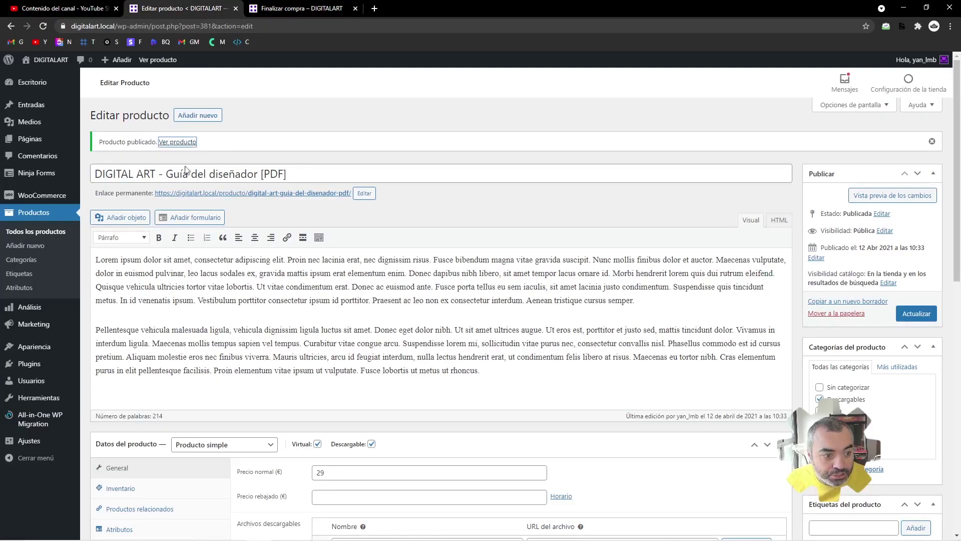
- Bulk-change the new on-hold order to processing from WooCommerce › Pedidos, then revisit its confirmation page
{"action": "left_click", "coordinate": [97, 212]}
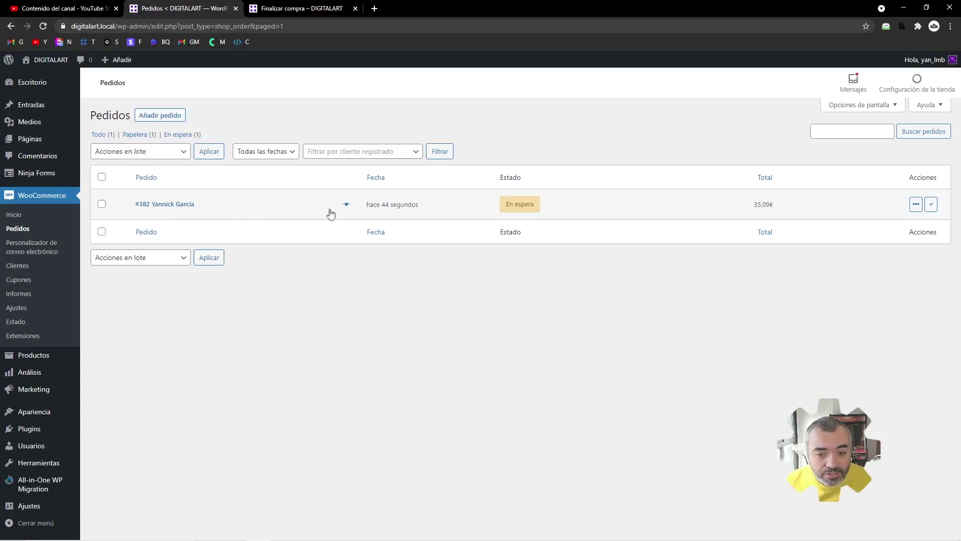
{"action": "mouse_move", "coordinate": [519, 211]}
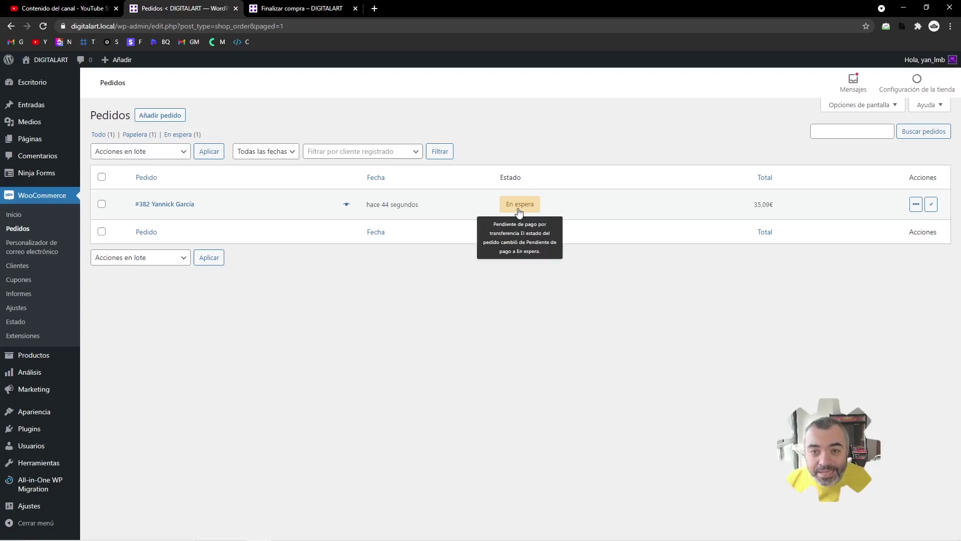
{"action": "left_click", "coordinate": [102, 204]}
{"action": "left_click", "coordinate": [146, 152]}
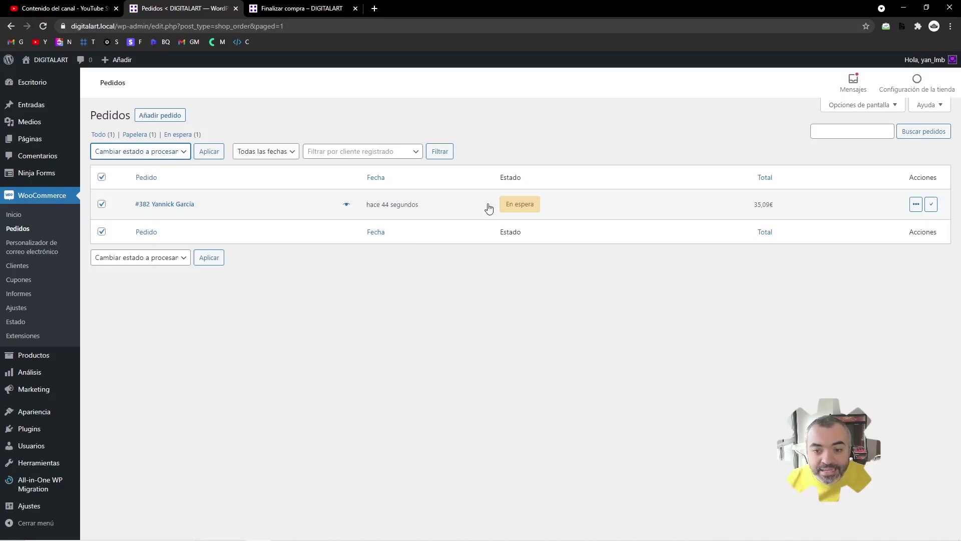
{"action": "left_click", "coordinate": [333, 8]}
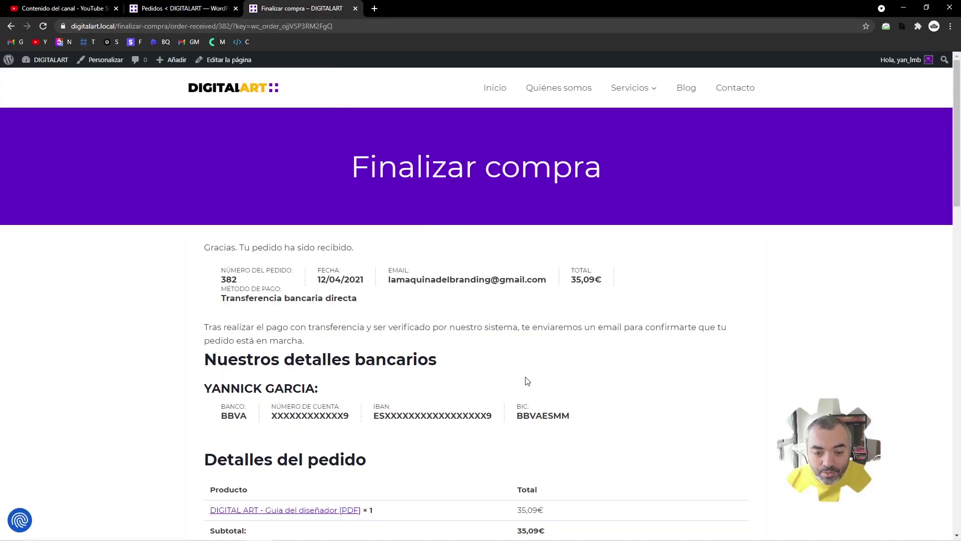
{"action": "left_click", "coordinate": [203, 7]}
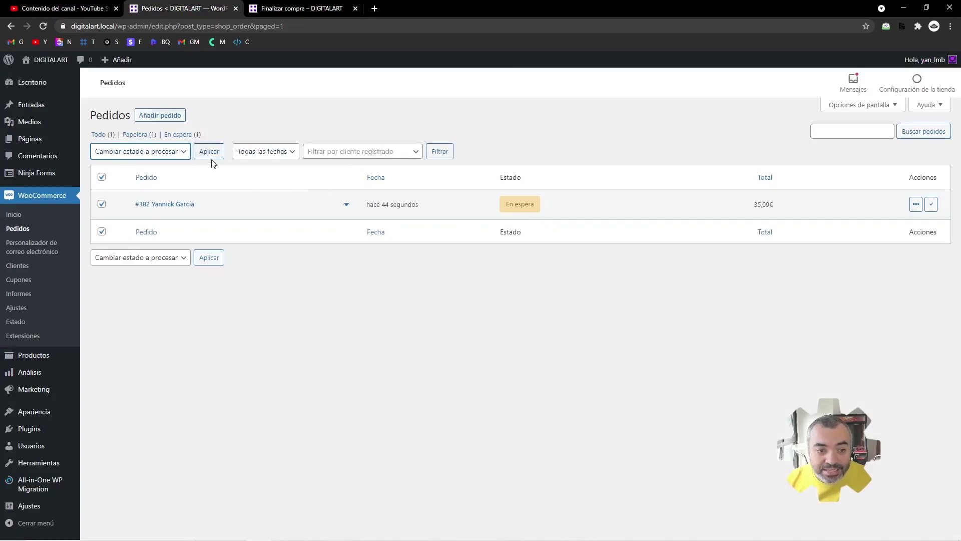
{"action": "left_click", "coordinate": [209, 153]}
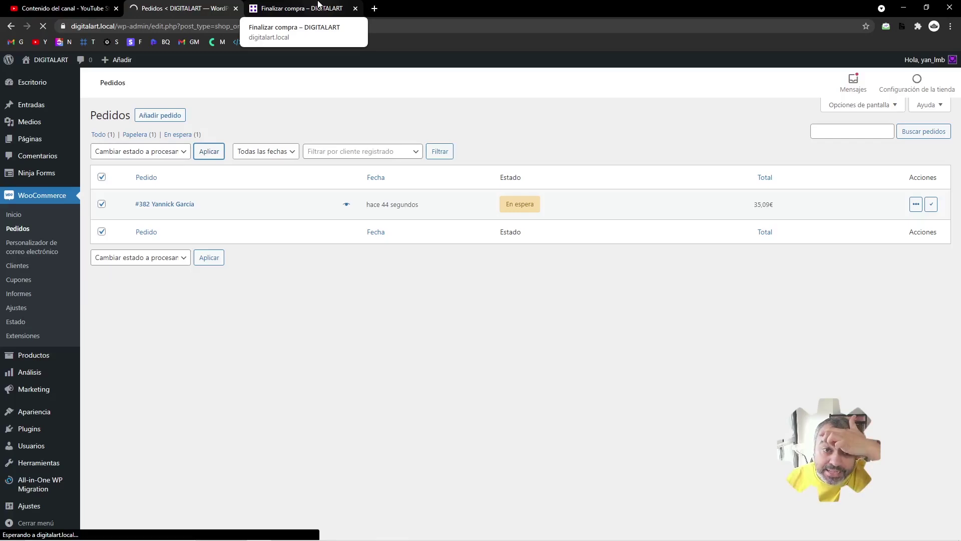
{"action": "left_click", "coordinate": [318, 6]}
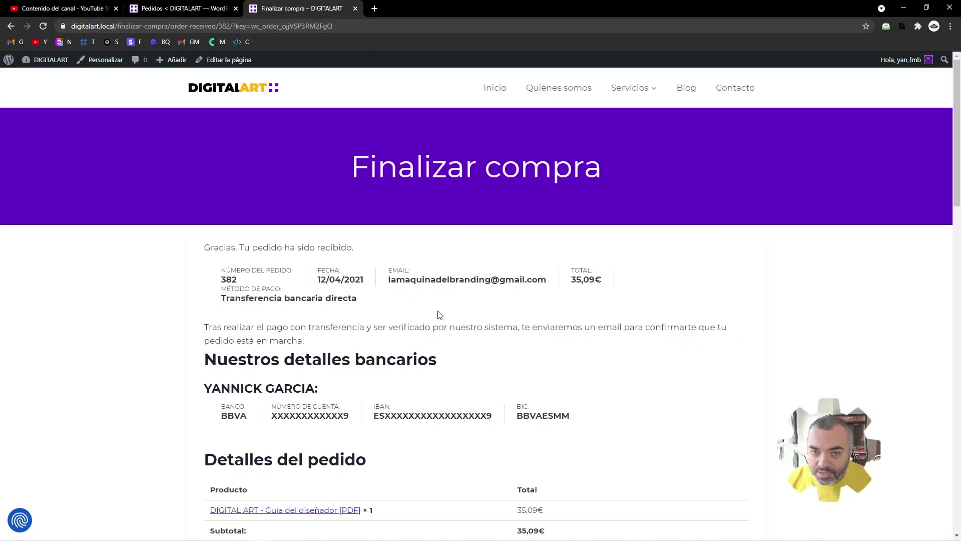
- Reload the order-received page and check its Descargas table for Guía del diseñador [PDF]
{"action": "key", "text": "F5"}
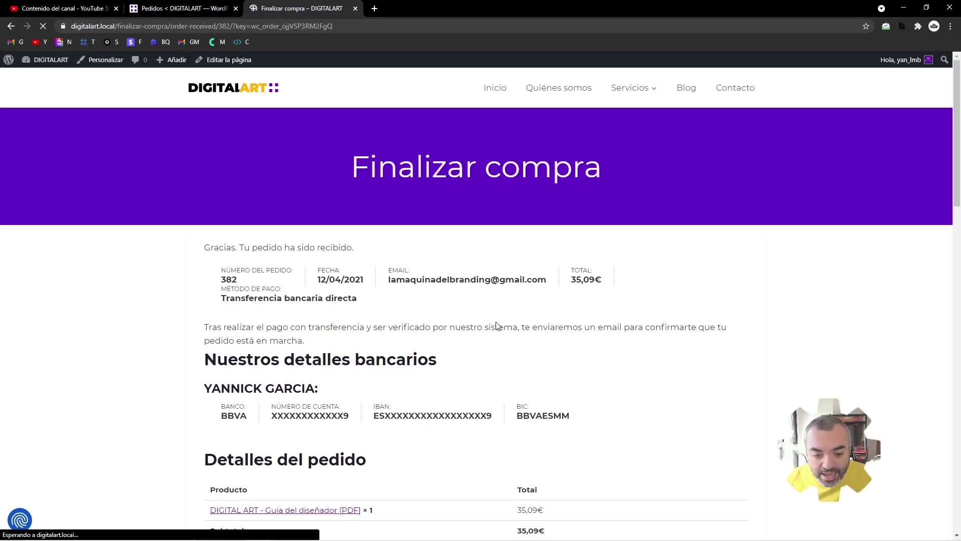
{"action": "scroll", "coordinate": [404, 319], "scroll_direction": "down", "scroll_amount": 3}
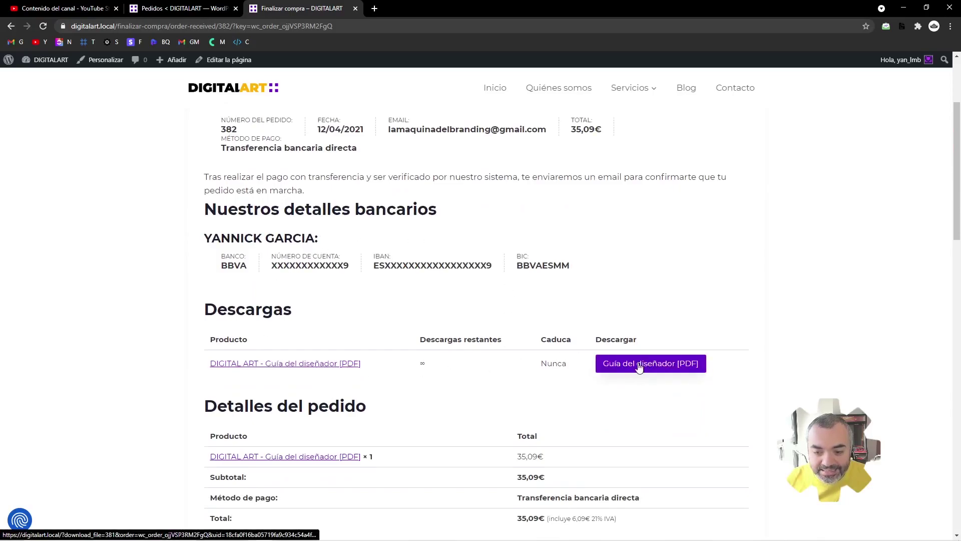
{"action": "scroll", "coordinate": [601, 351], "scroll_direction": "up", "scroll_amount": 3}
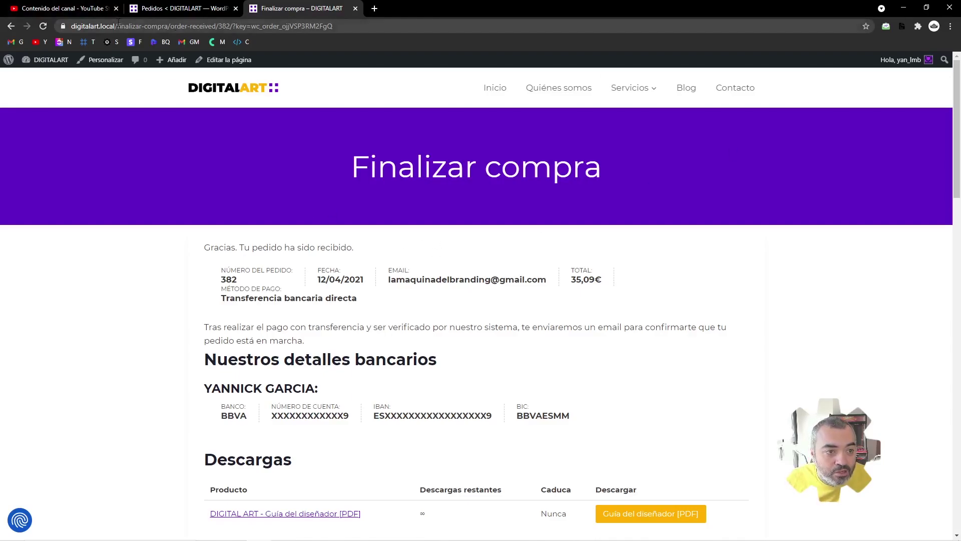
- Go to digitalart.local/mi-cuenta via the address bar
{"action": "left_click_drag", "start_coordinate": [118, 26], "coordinate": [785, 70]}
{"action": "type", "text": "mi-cuenta"}
{"action": "key", "text": "Return"}
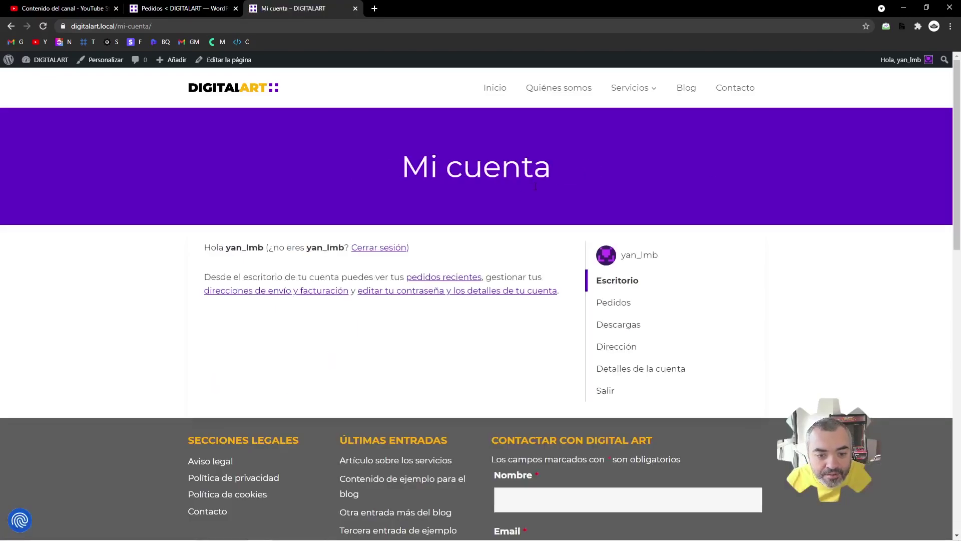
- Copy the PDF download link from Mi cuenta › Descargas and inspect its unique key
{"action": "left_click", "coordinate": [620, 325]}
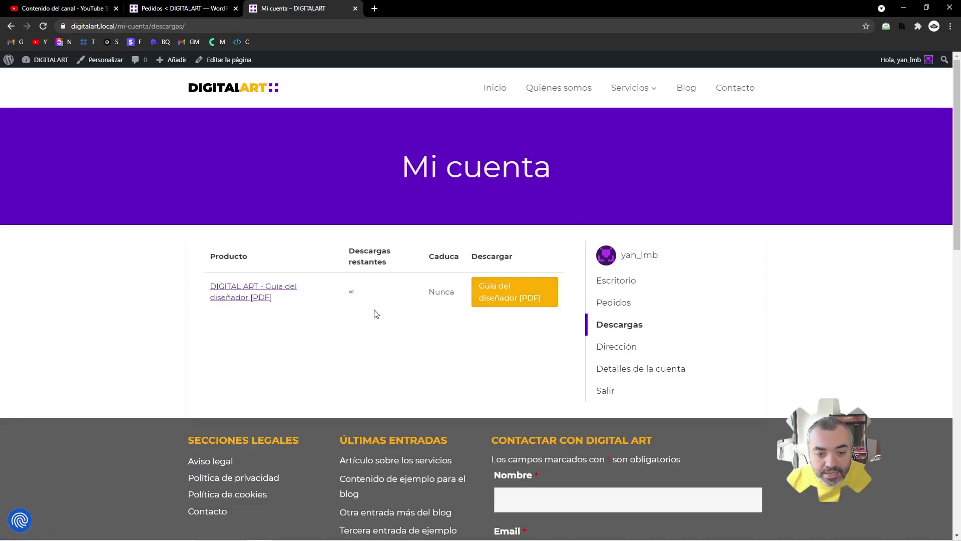
{"action": "right_click", "coordinate": [507, 290]}
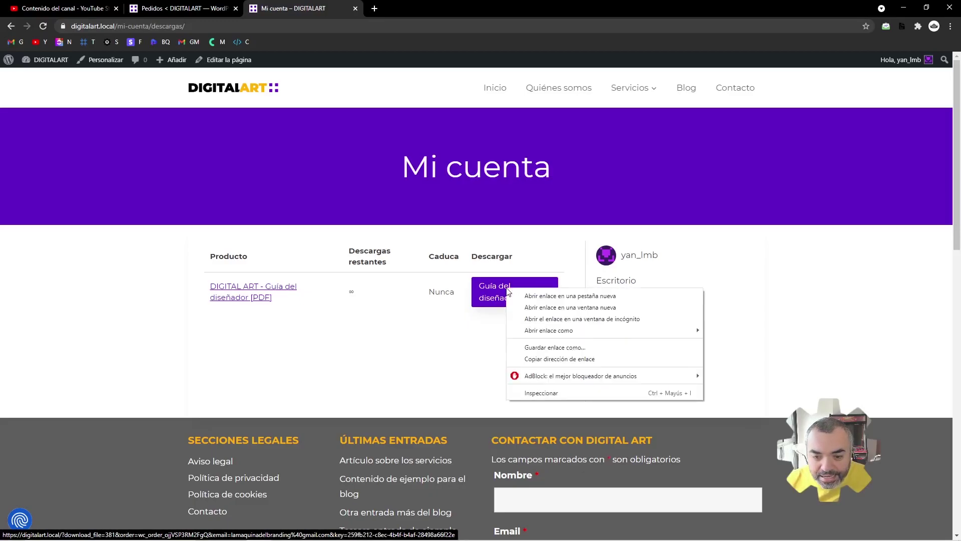
{"action": "left_click", "coordinate": [533, 359]}
{"action": "left_click", "coordinate": [375, 8]}
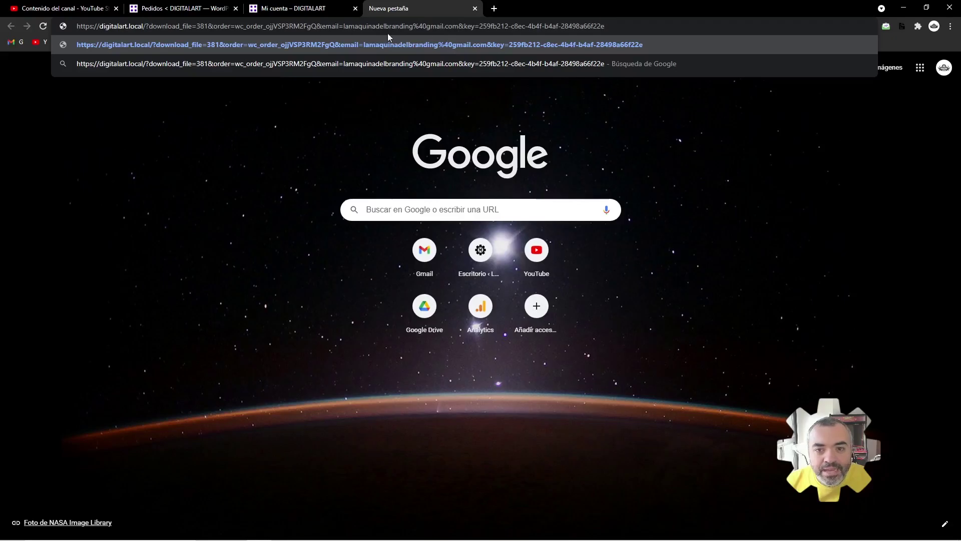
{"action": "left_click_drag", "start_coordinate": [605, 26], "coordinate": [485, 29]}
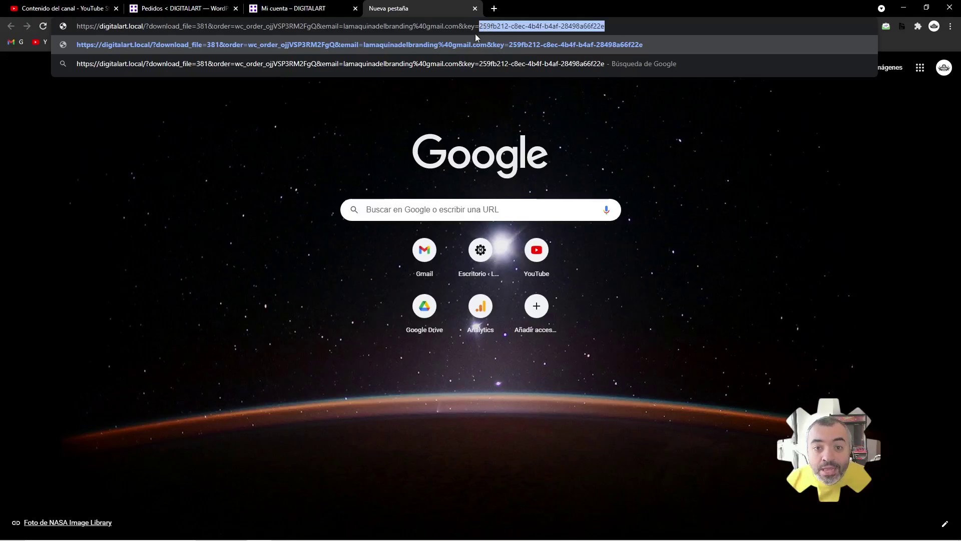
{"action": "key", "text": "Escape"}
{"action": "key", "text": "ctrl+c"}
- Load the copied download link in a private browsing window while logged out
{"action": "left_click", "coordinate": [323, 6]}
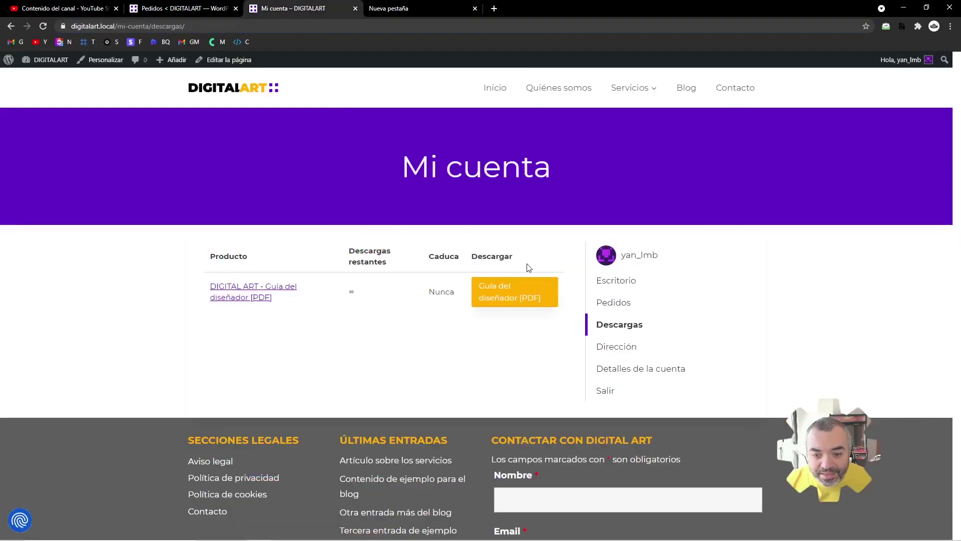
{"action": "key", "text": "ctrl+shift+n"}
{"action": "key", "text": "ctrl+v"}
{"action": "key", "text": "Return"}
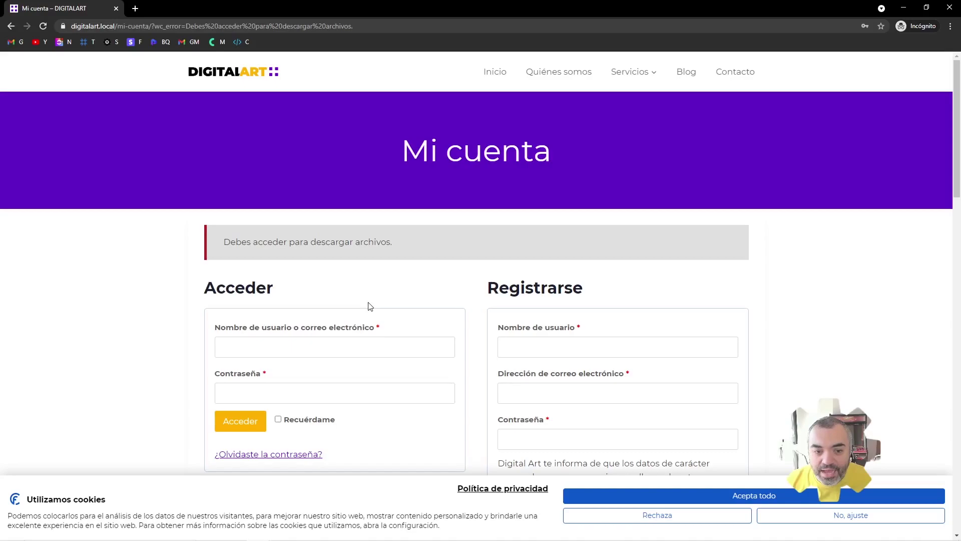
- Note the 'Debes acceder para descargar archivos.' notice and close the private window
{"action": "left_click_drag", "start_coordinate": [221, 241], "coordinate": [431, 239]}
{"action": "left_click", "coordinate": [431, 238]}
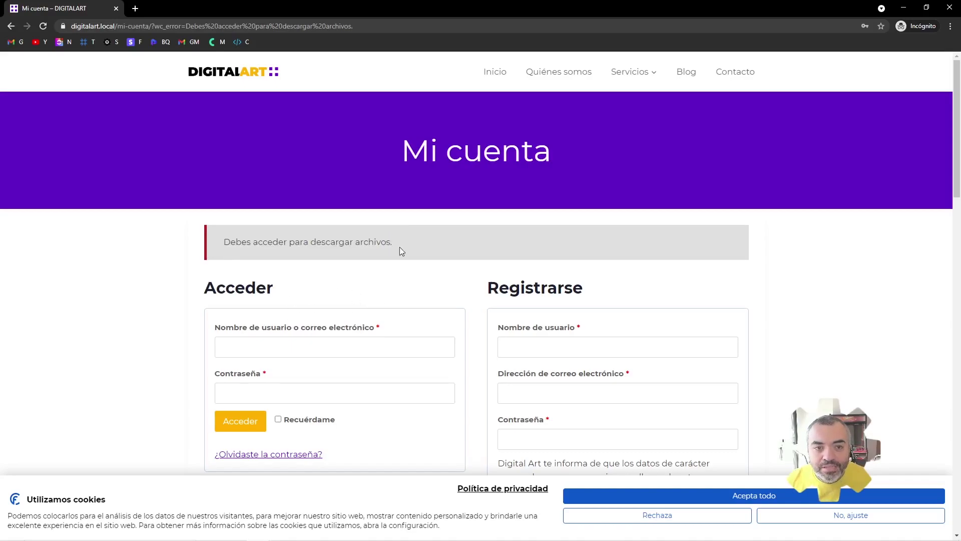
{"action": "left_click", "coordinate": [115, 8]}
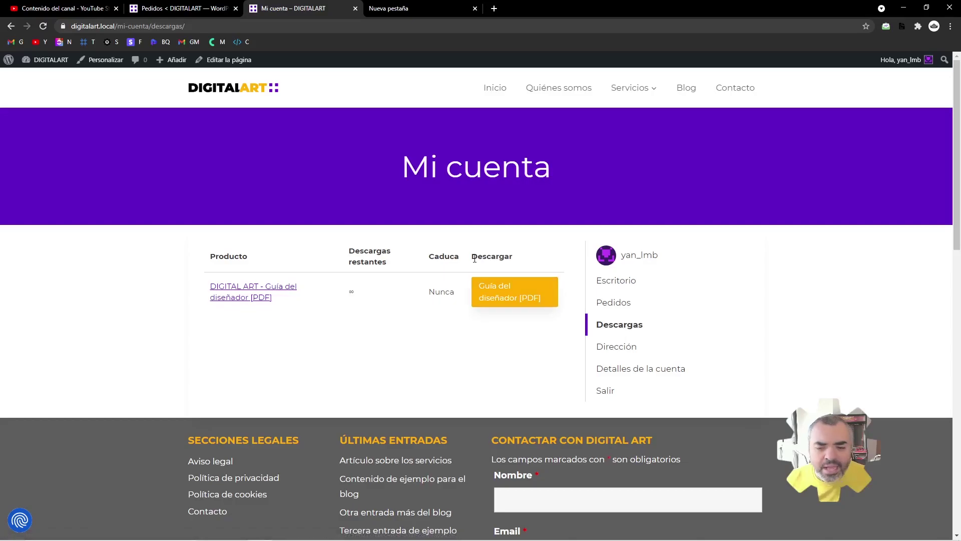
- Return to the Pedidos admin list and open WooCommerce › Ajustes
{"action": "left_click", "coordinate": [195, 6]}
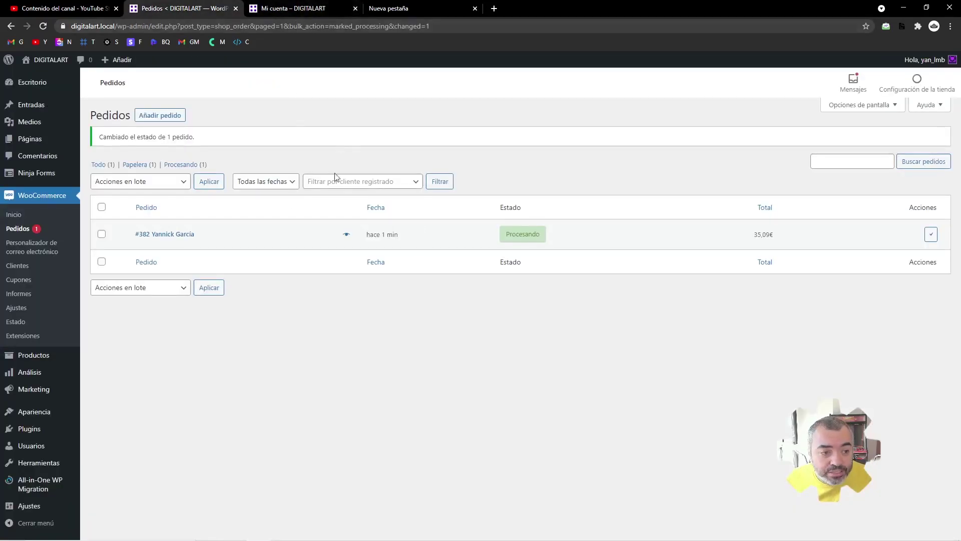
{"action": "left_click", "coordinate": [15, 310]}
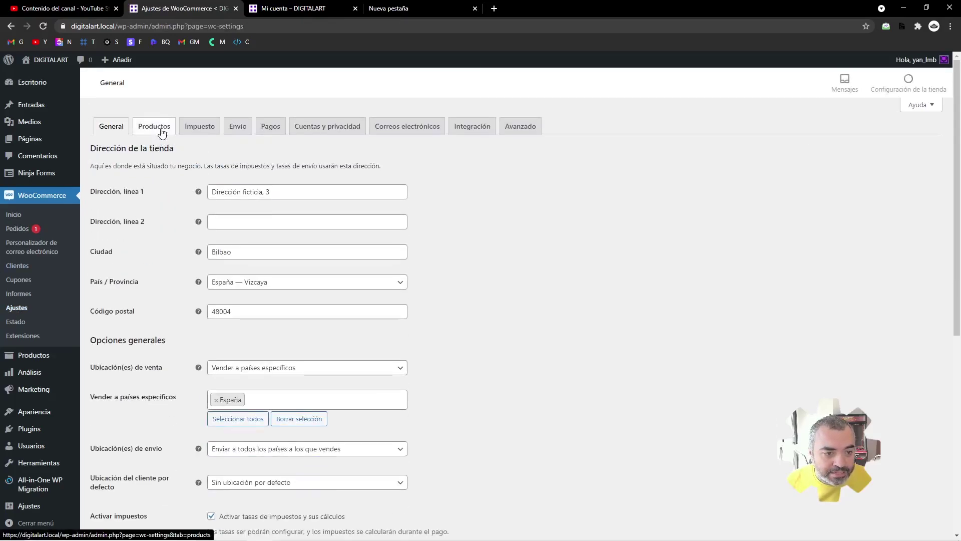
- In Productos › Productos descargables, try X-Accel-Redirect / X-Sendfile, then restore Forzar descargas
{"action": "left_click", "coordinate": [162, 131]}
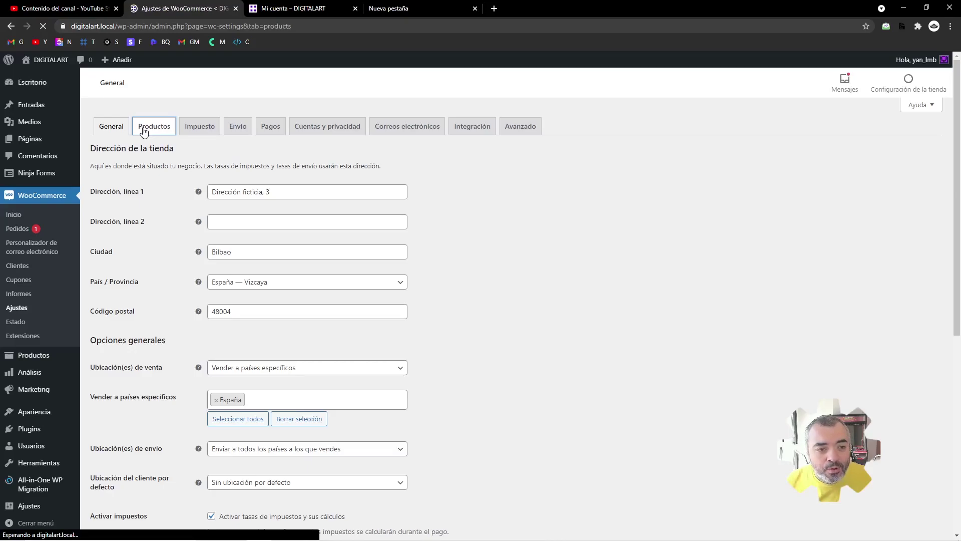
{"action": "left_click", "coordinate": [203, 146]}
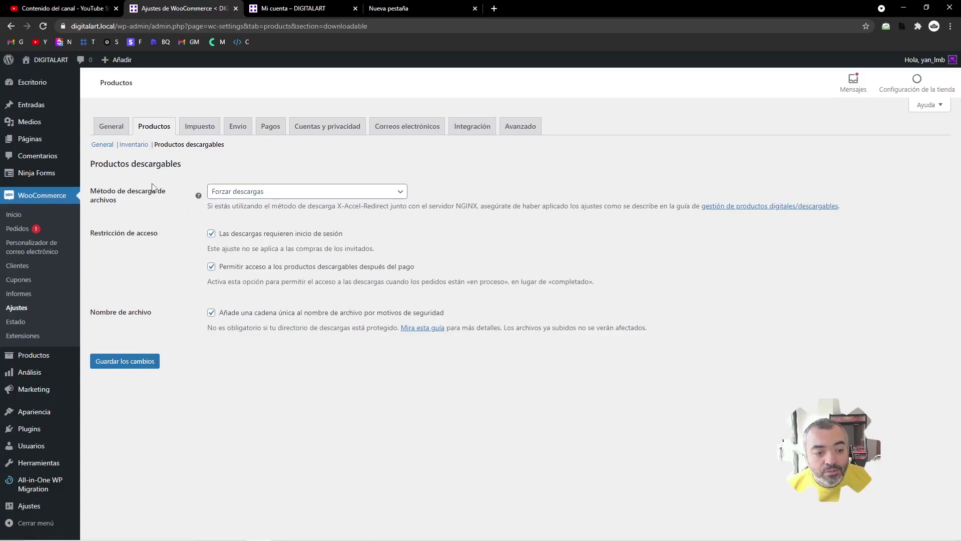
{"action": "left_click", "coordinate": [251, 192]}
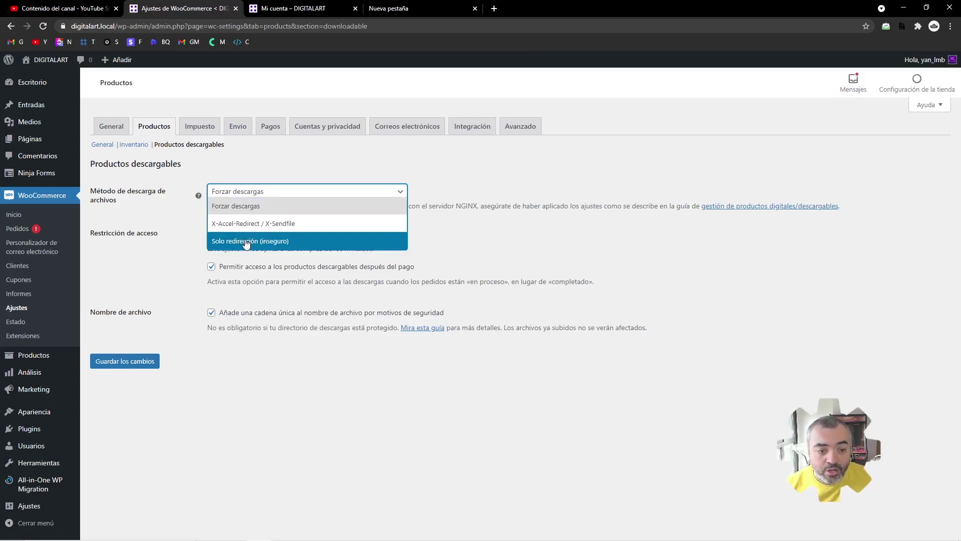
{"action": "left_click", "coordinate": [260, 224]}
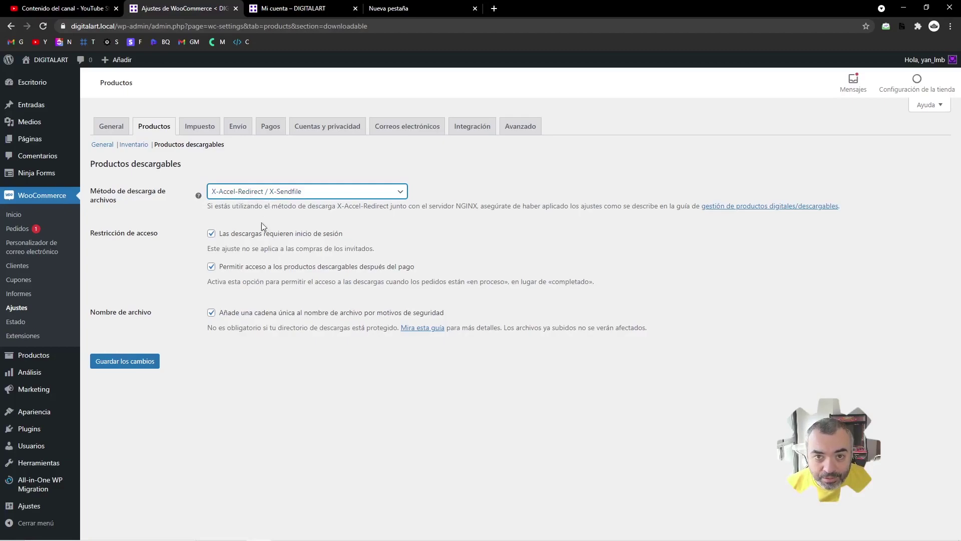
{"action": "mouse_move", "coordinate": [199, 196]}
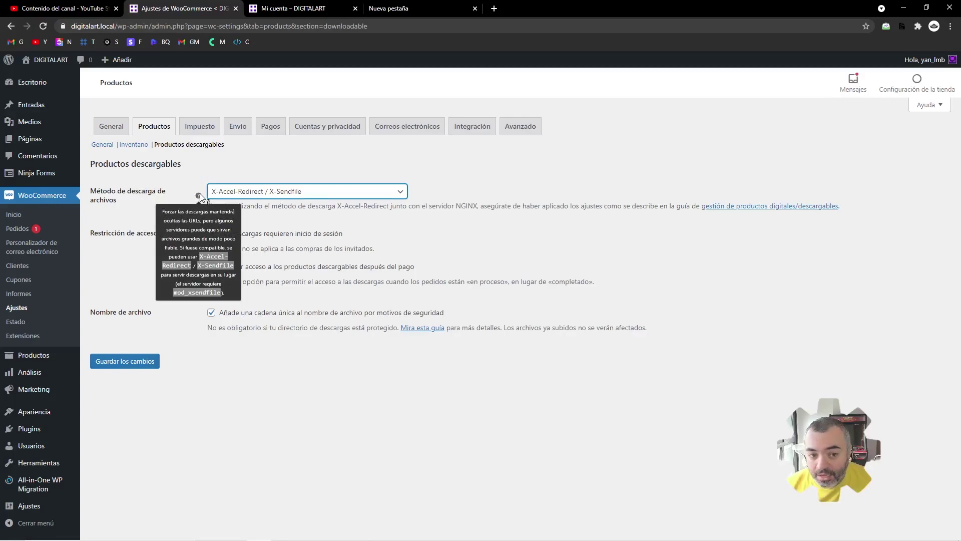
{"action": "left_click", "coordinate": [343, 192]}
{"action": "left_click", "coordinate": [308, 210]}
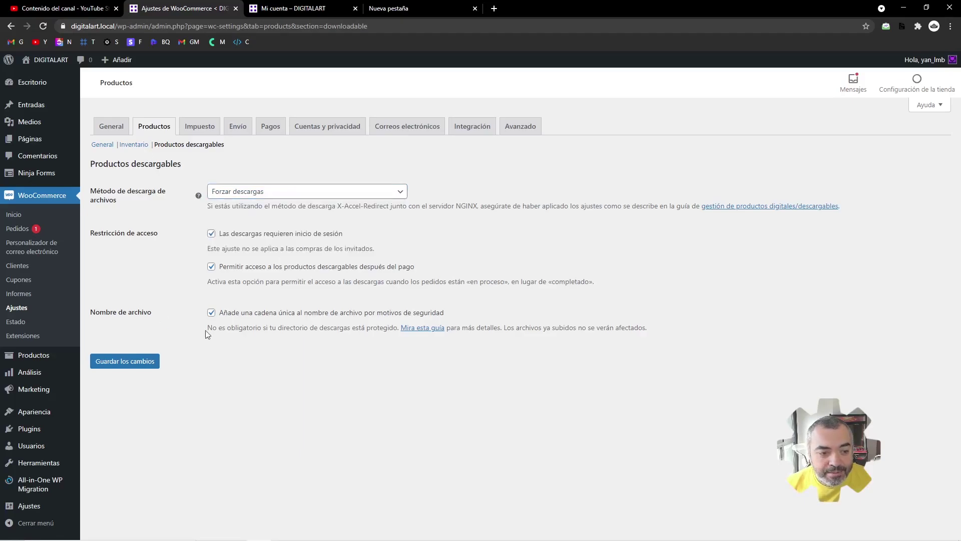
{"action": "left_click_drag", "start_coordinate": [619, 284], "coordinate": [91, 191]}
- Review the Restricción de acceso options: login required to download, access granted after payment
{"action": "left_click", "coordinate": [205, 217]}
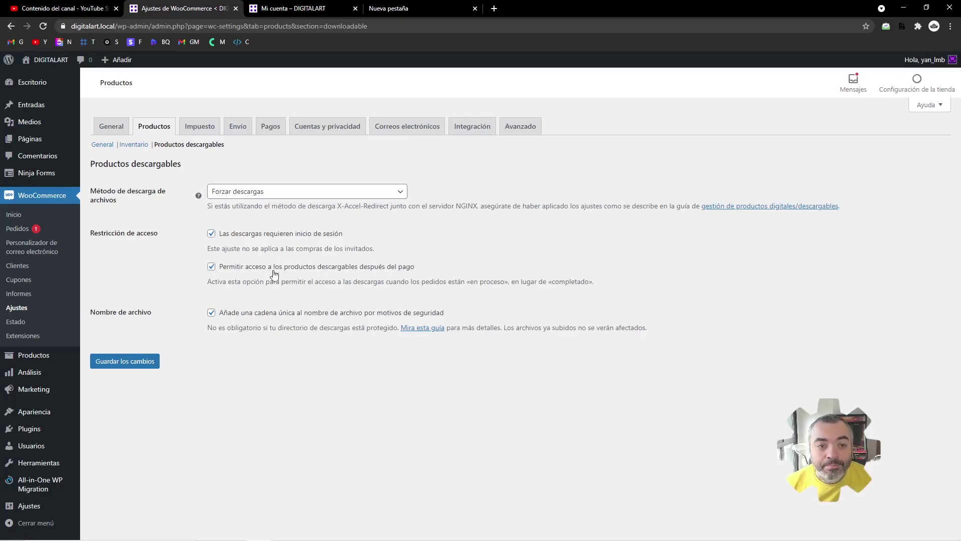
{"action": "left_click_drag", "start_coordinate": [609, 283], "coordinate": [185, 287]}
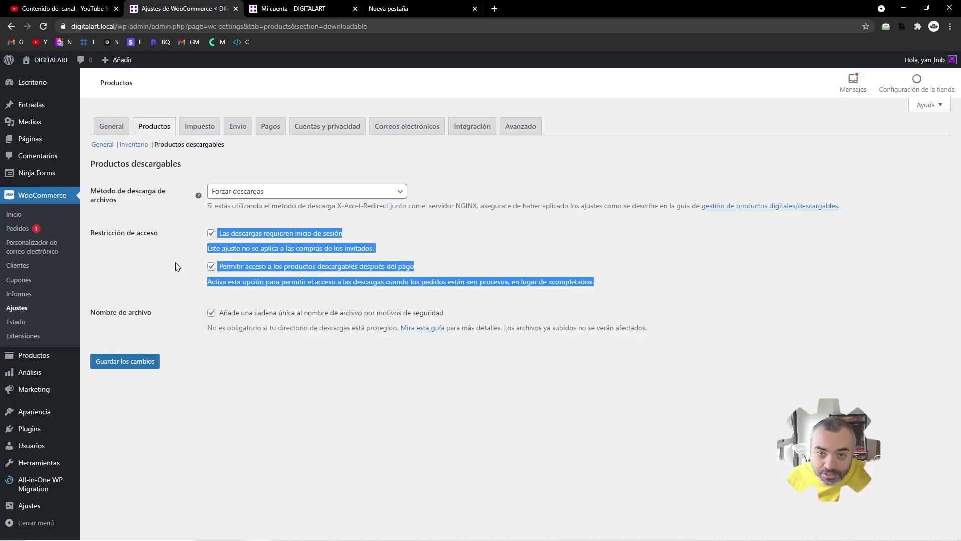
{"action": "left_click", "coordinate": [175, 270]}
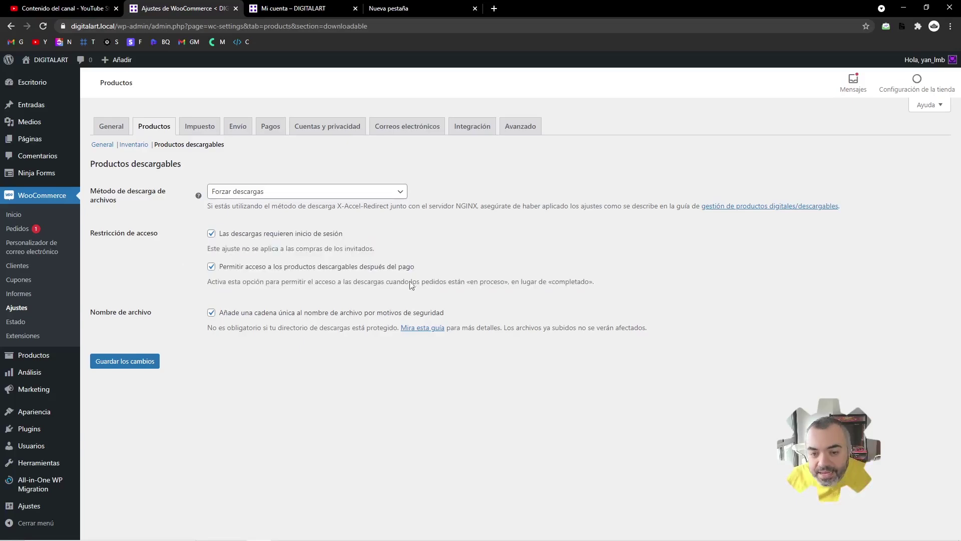
{"action": "left_click_drag", "start_coordinate": [628, 279], "coordinate": [171, 272]}
{"action": "left_click", "coordinate": [171, 271]}
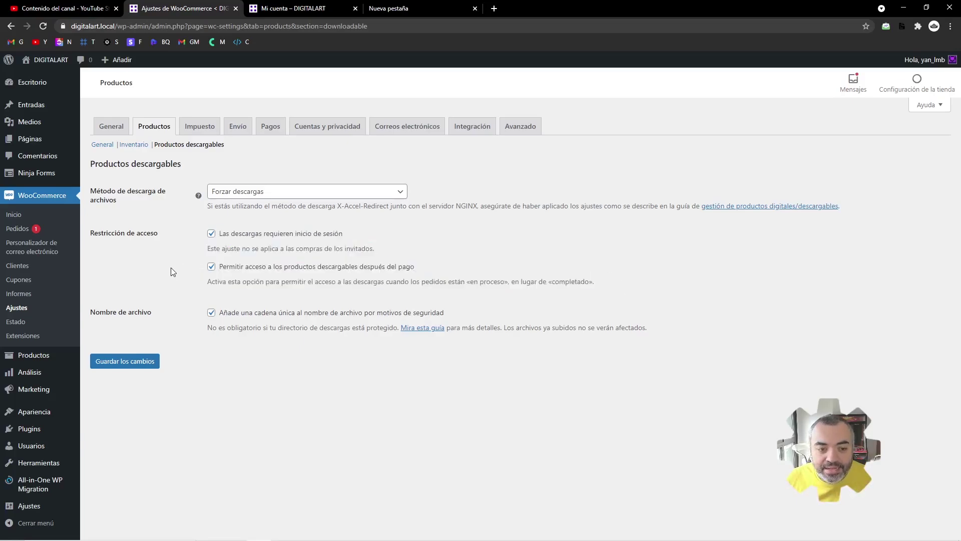